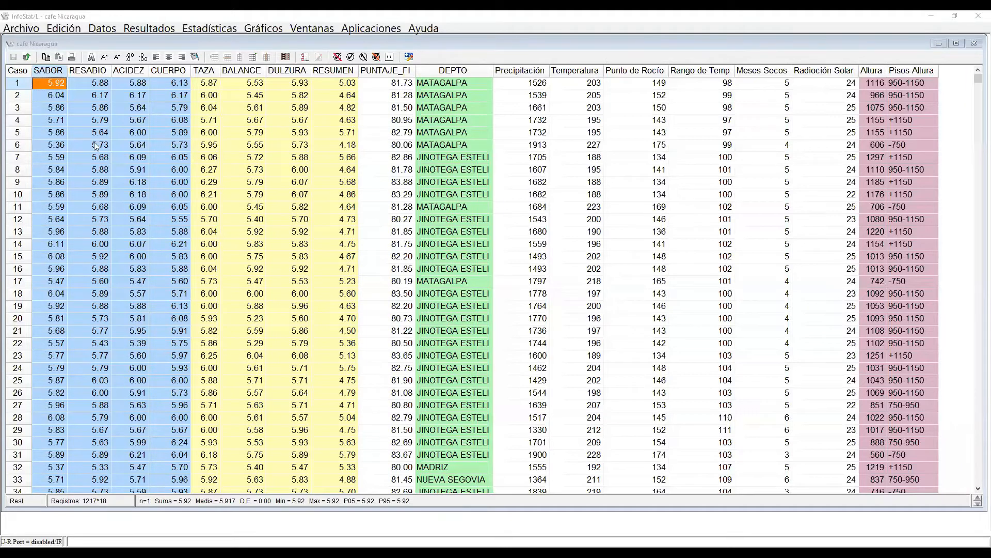
Step: Start a multivariate cluster analysis (Análisis de conglomerados) with the eight attributes from SABOR through RESUMEN as variables
click(211, 28)
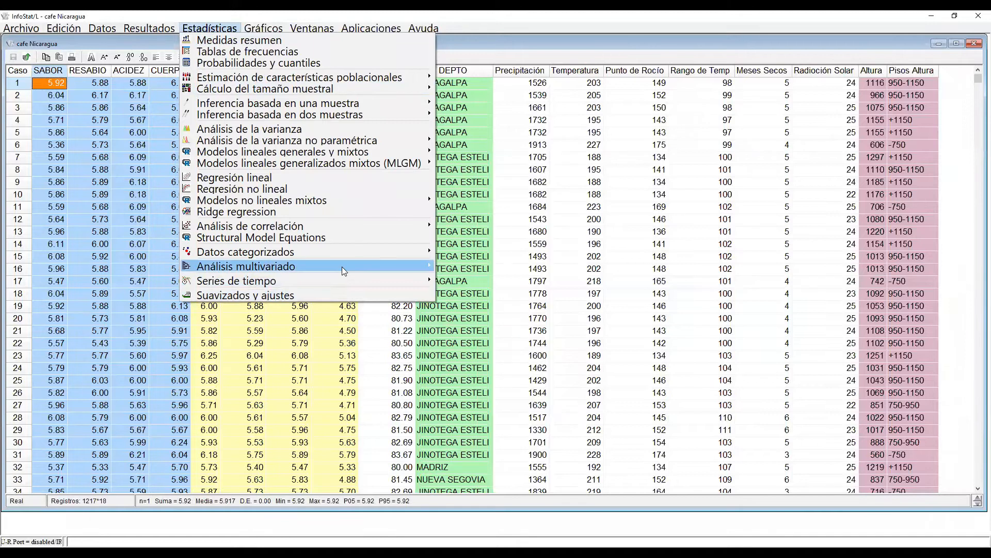
mouse_move(342, 266)
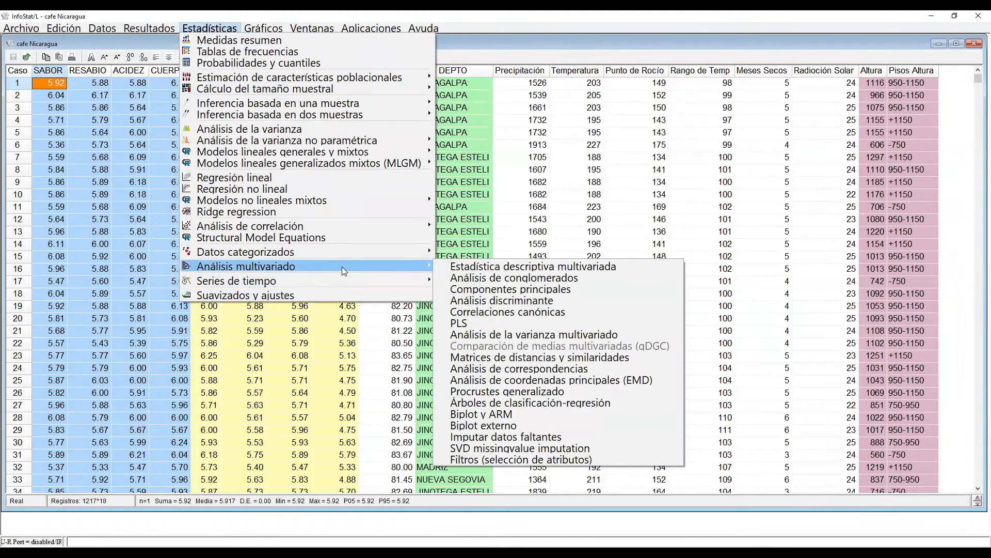
click(484, 277)
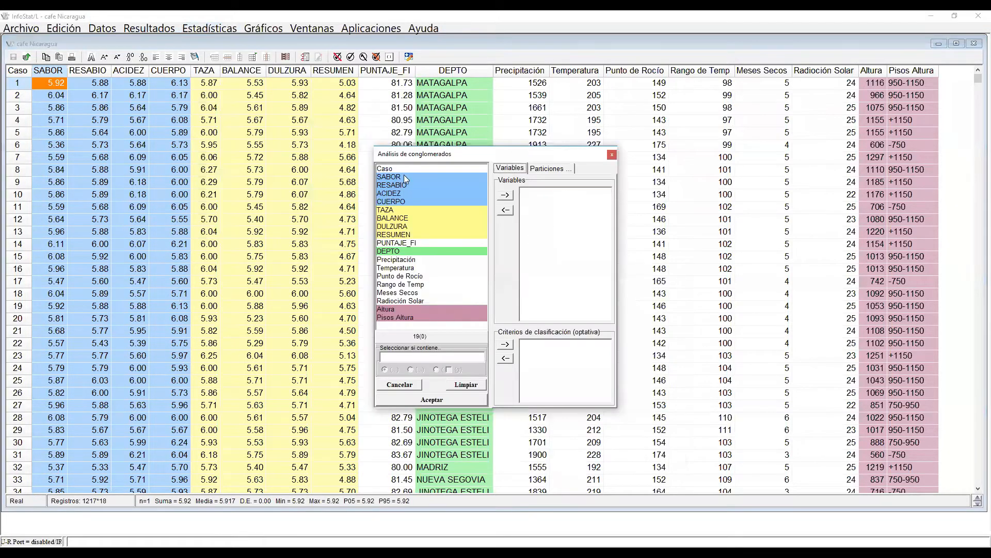
click(404, 177)
key(shift+Down)
key(shift+Down)
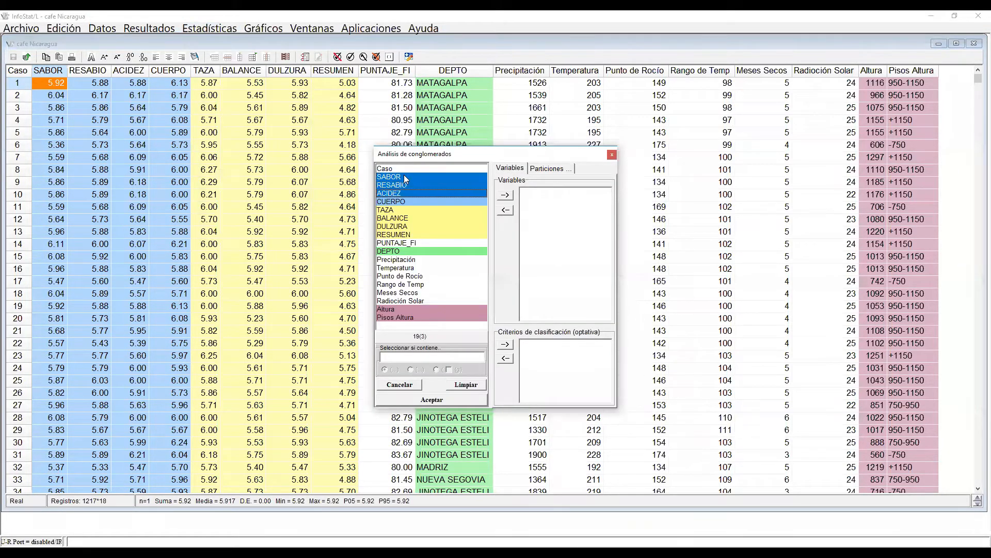
key(shift+Down)
key(shift+Down)
key(shift+Down)
key(shift+Down)
key(shift+Down)
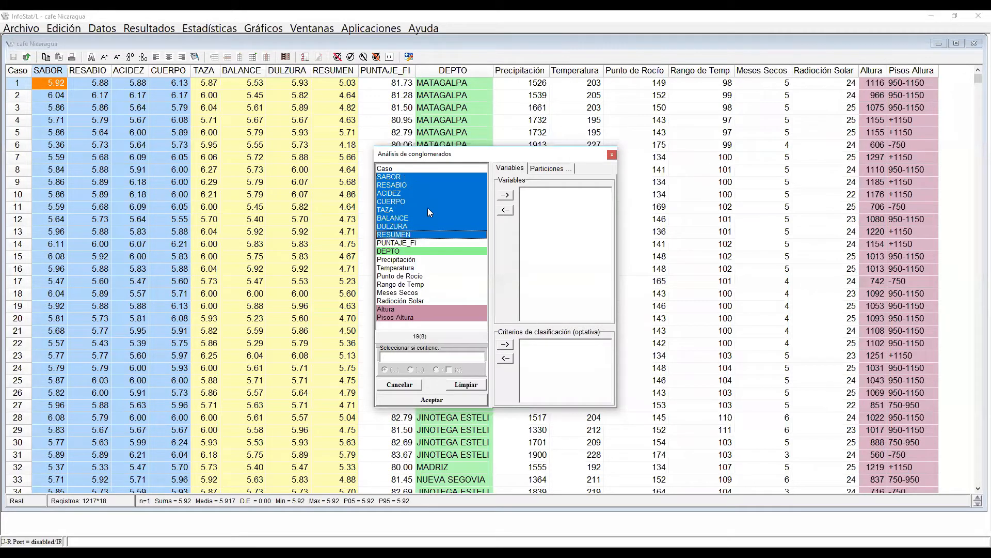
click(505, 195)
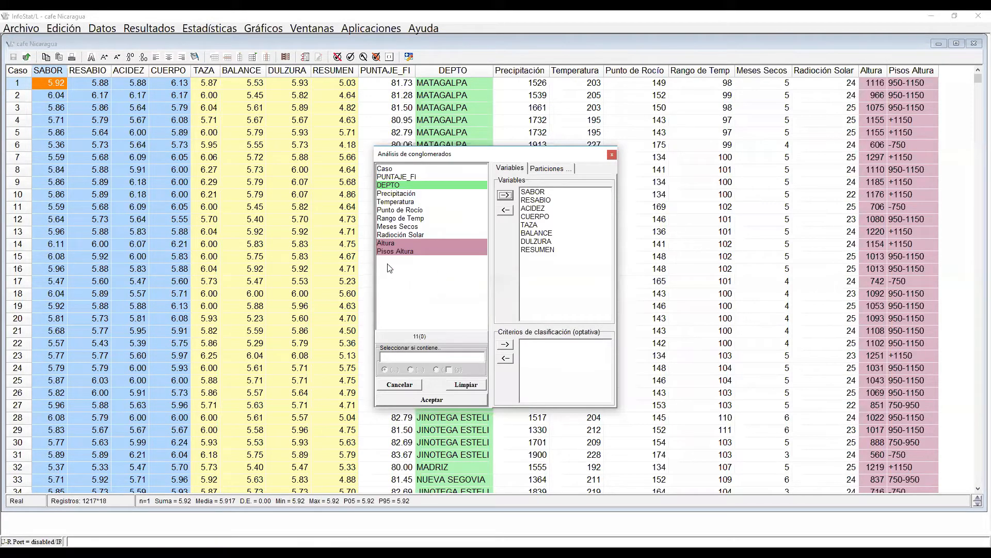
Step: Set DEPTO as the classification criterion and run the cluster analysis with average linkage, Euclidean distance and a dendrogram
click(405, 186)
click(506, 344)
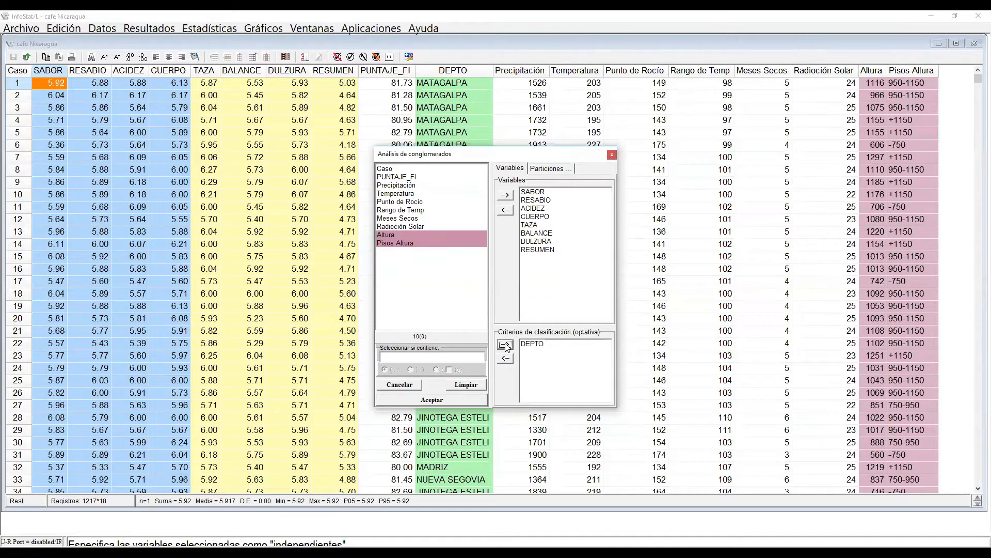
click(433, 401)
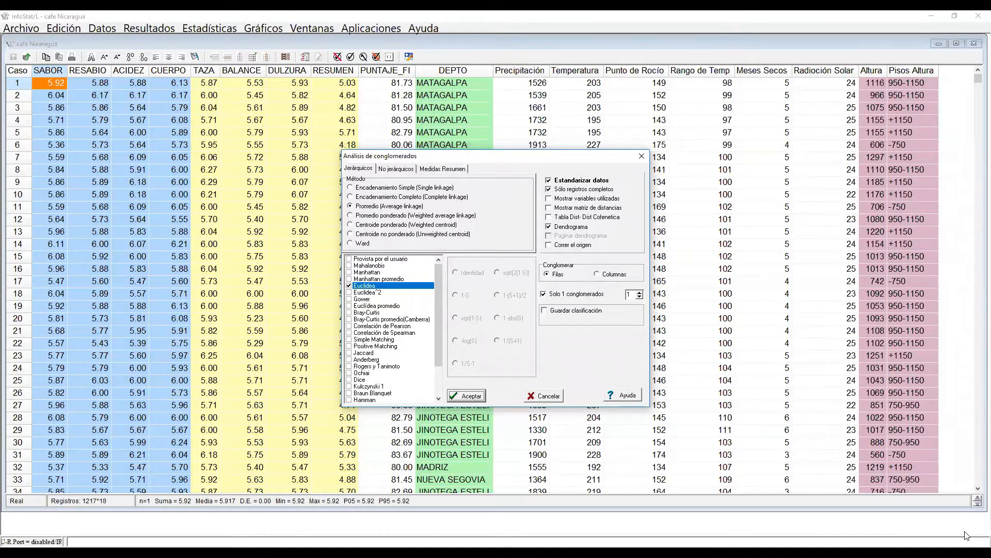
click(467, 396)
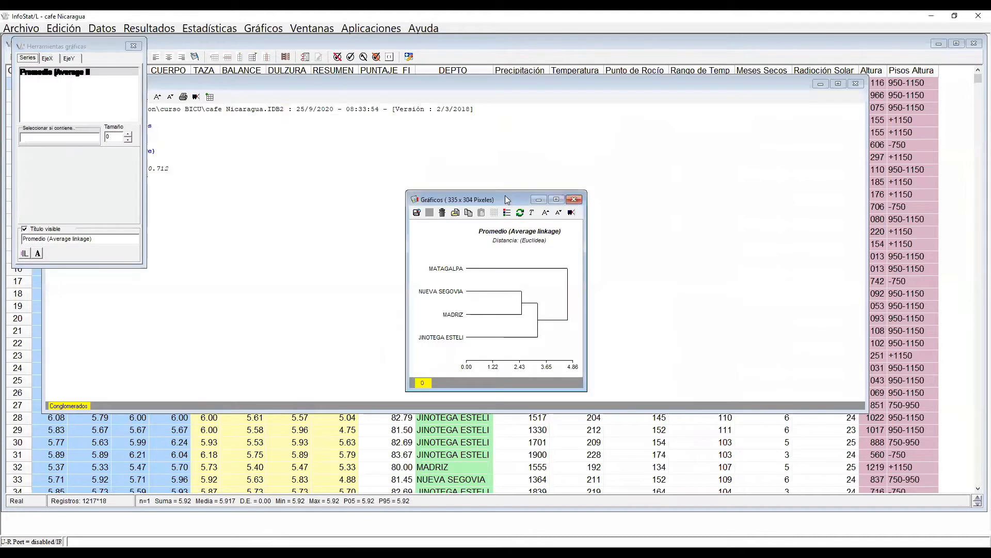
Step: Reposition the dendrogram window, enlarge it to about 936 x 575 pixels and increase the graph's text size several levels
drag(506, 197, 318, 63)
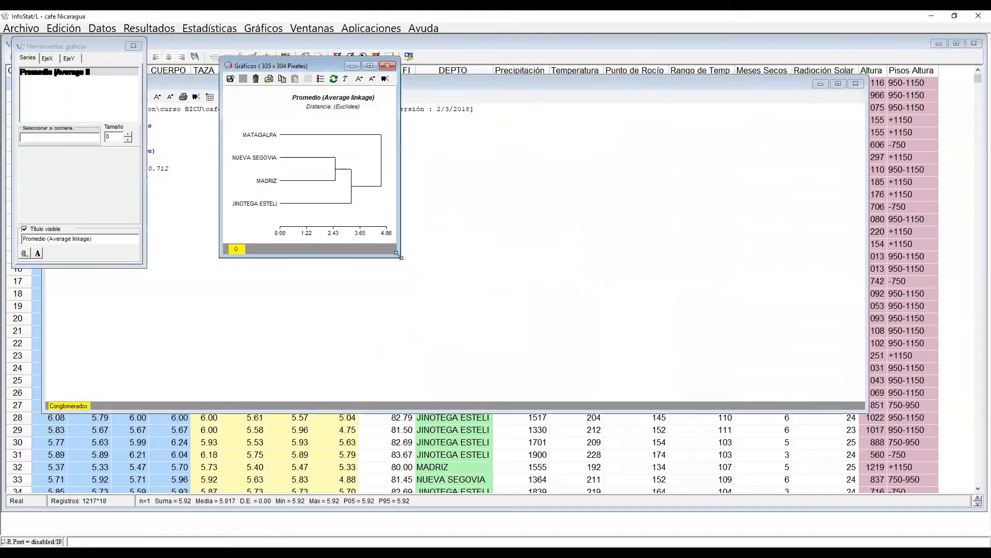
drag(398, 255, 644, 397)
click(360, 78)
click(360, 79)
click(361, 81)
click(362, 81)
click(362, 81)
click(361, 81)
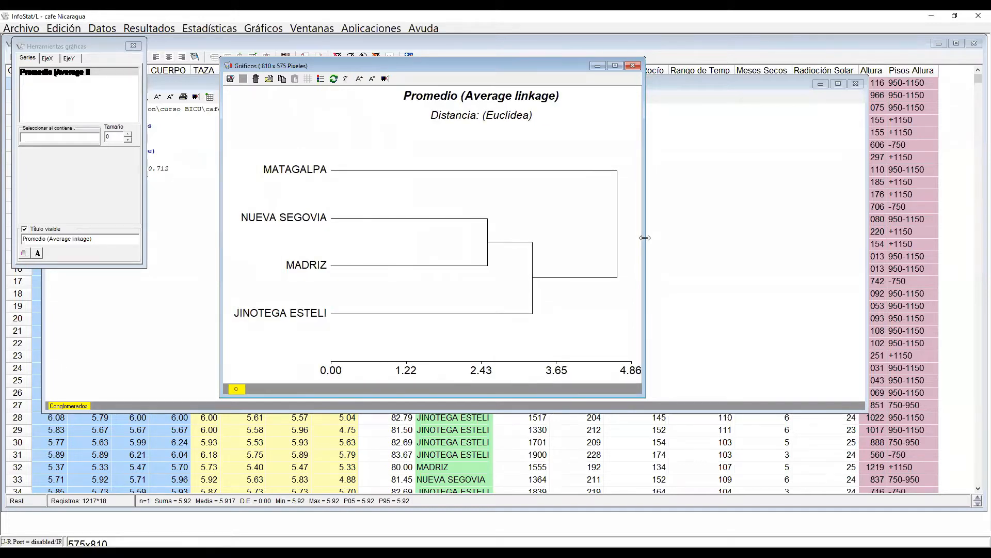
drag(645, 238, 710, 238)
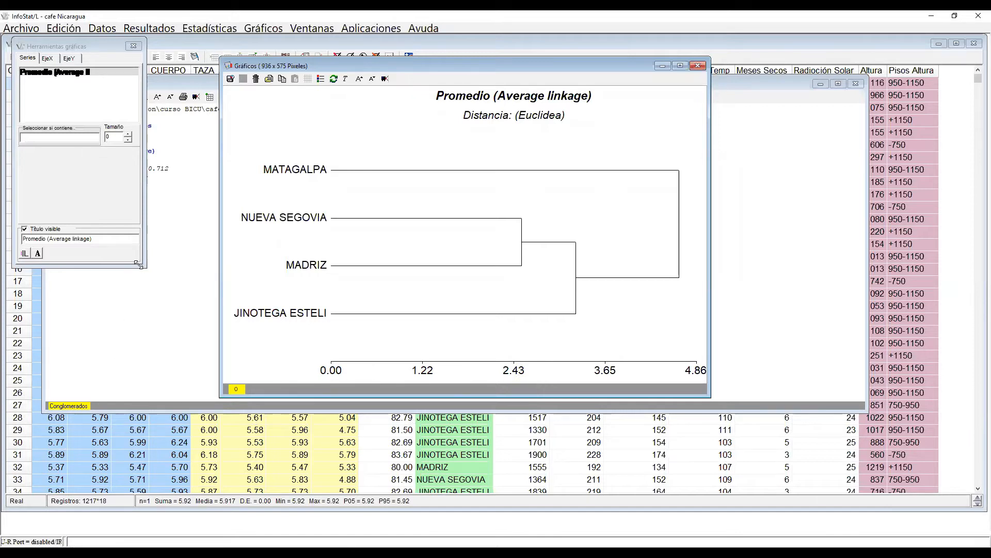
Step: Rerun the cluster analysis with the same variables and DEPTO criterion, requesting 4 clusters and saving the classification
click(200, 28)
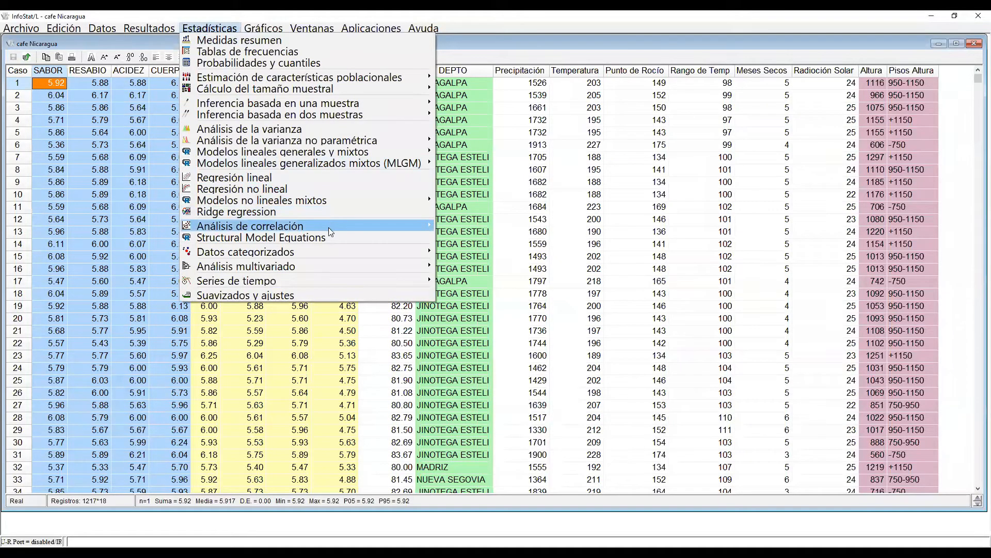
mouse_move(329, 262)
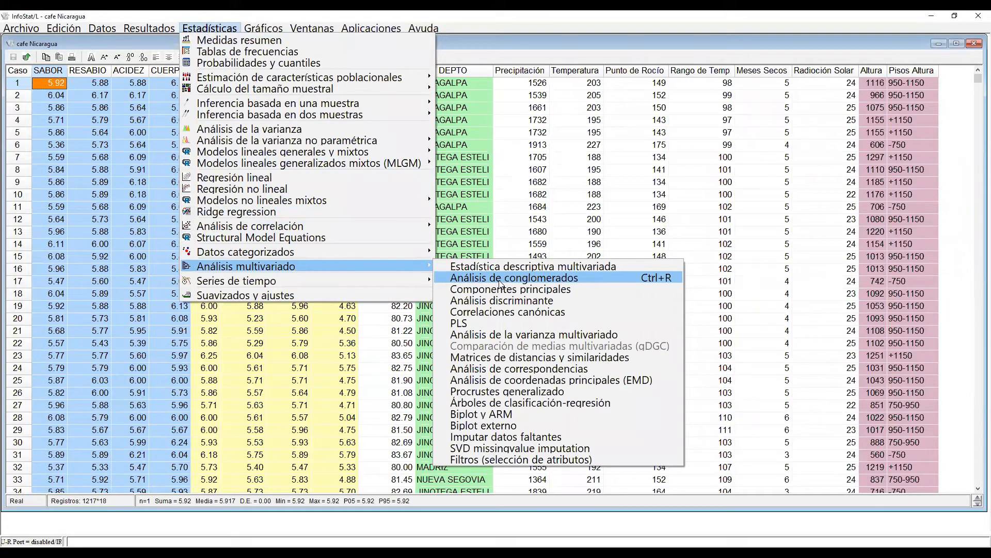
click(498, 279)
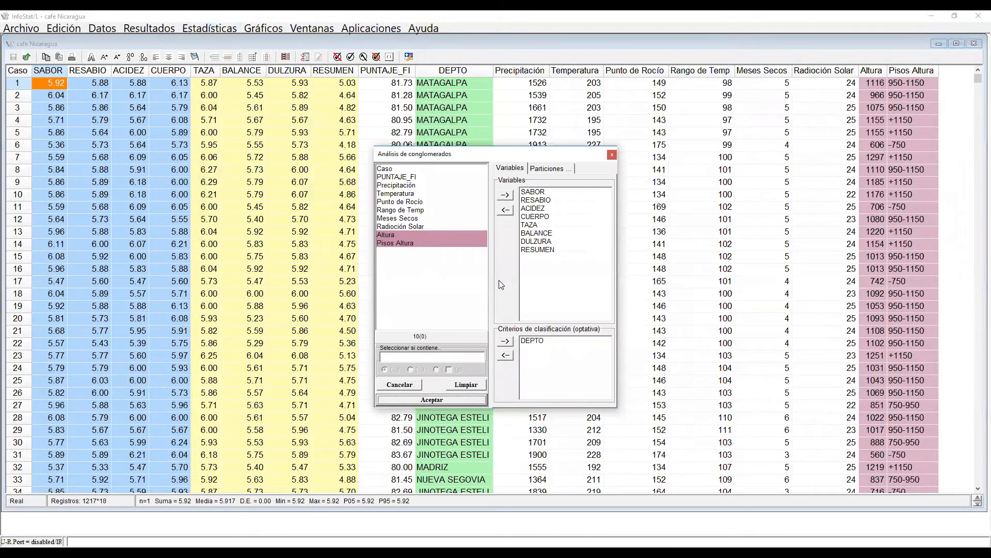
click(460, 400)
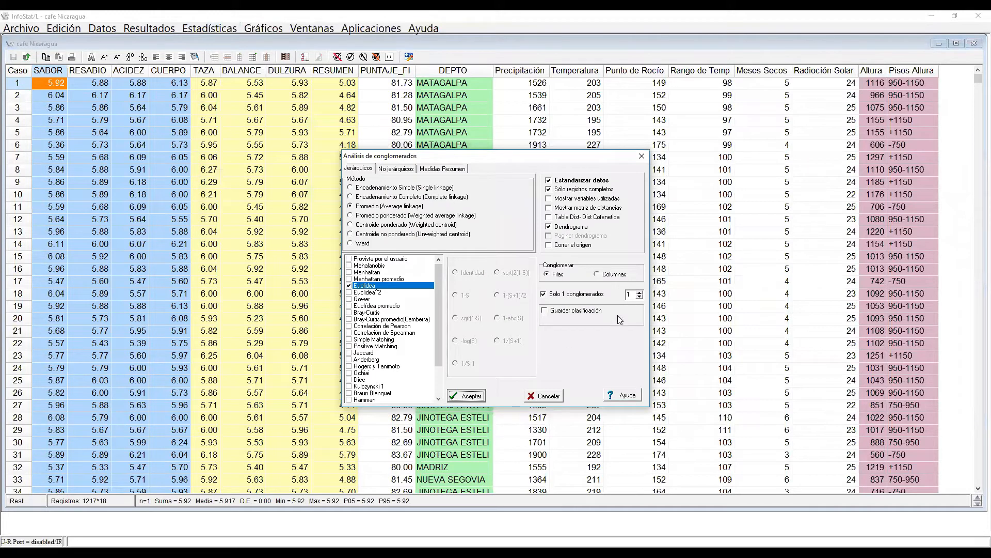
click(640, 293)
click(639, 293)
click(639, 292)
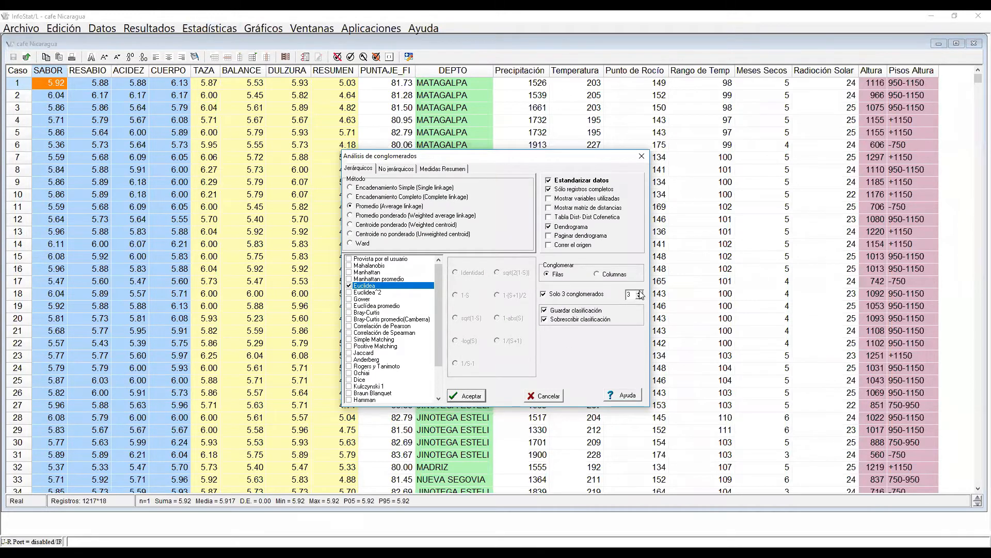
click(479, 398)
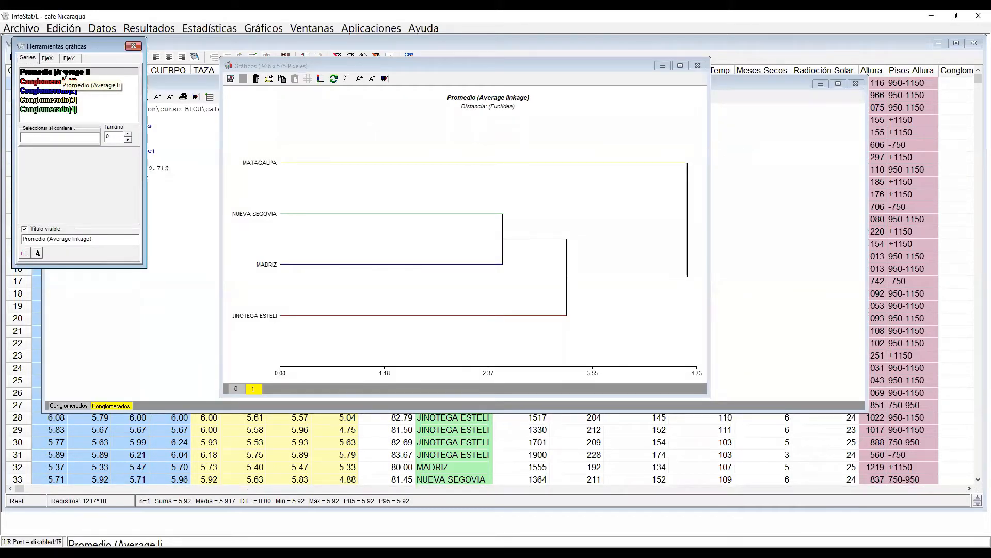
Step: Set the connector thickness of all the dendrogram's series to 4 puntos
right_click(72, 81)
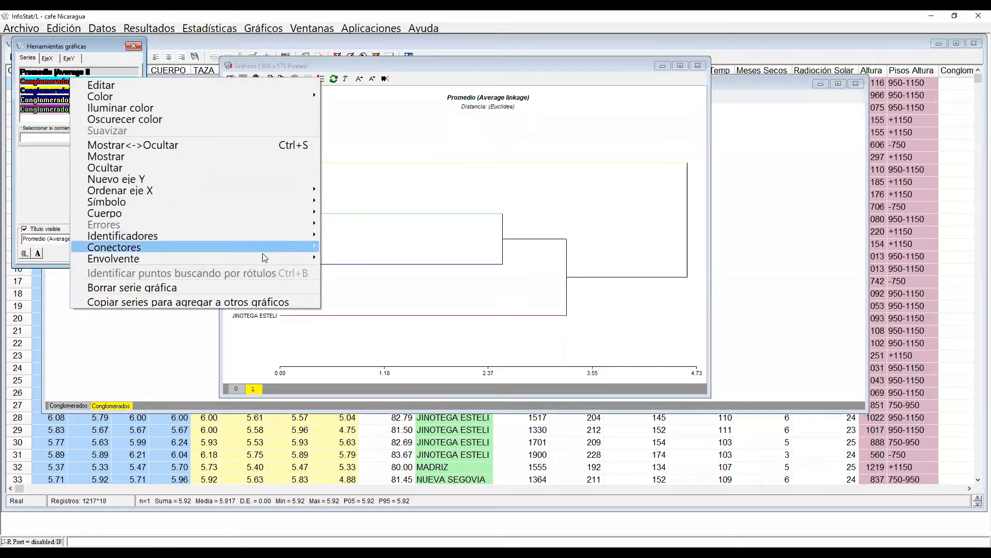
mouse_move(266, 247)
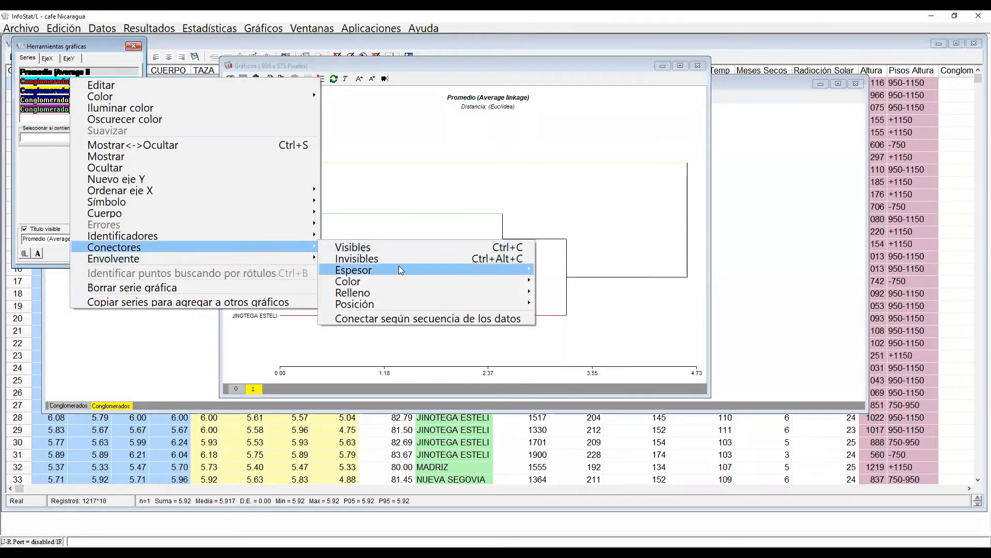
mouse_move(400, 268)
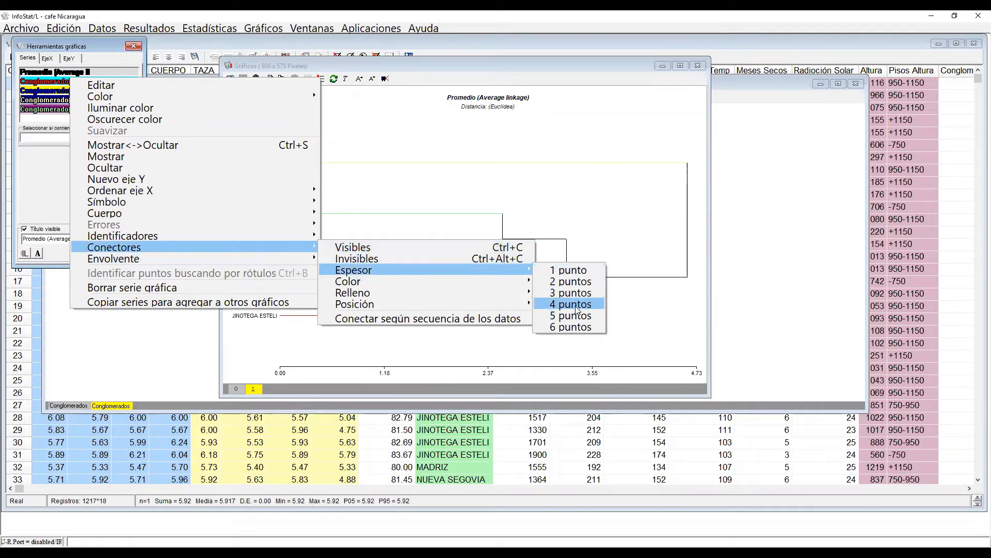
click(546, 293)
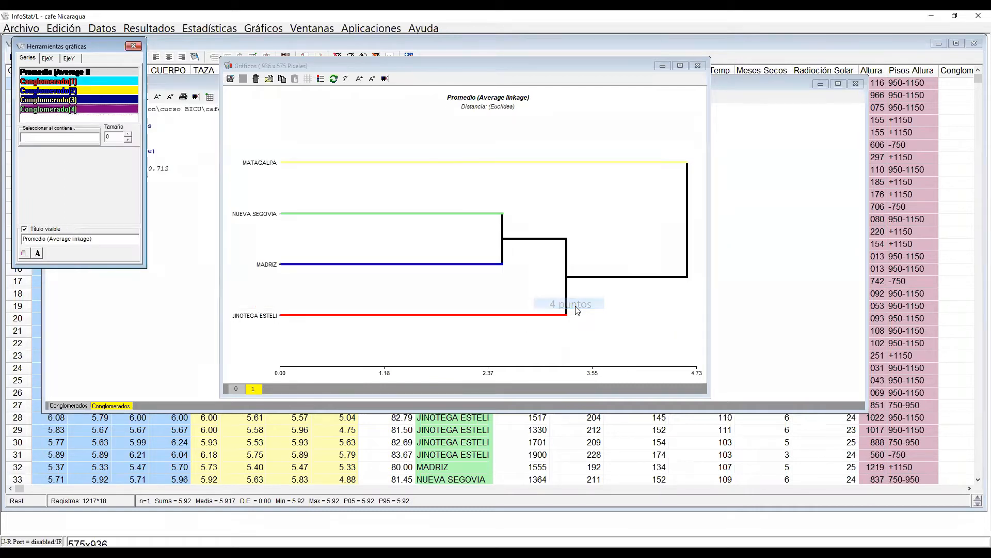
Step: Increase the text size of the new coloured dendrogram several levels
click(359, 78)
click(360, 78)
click(359, 78)
click(360, 78)
click(359, 79)
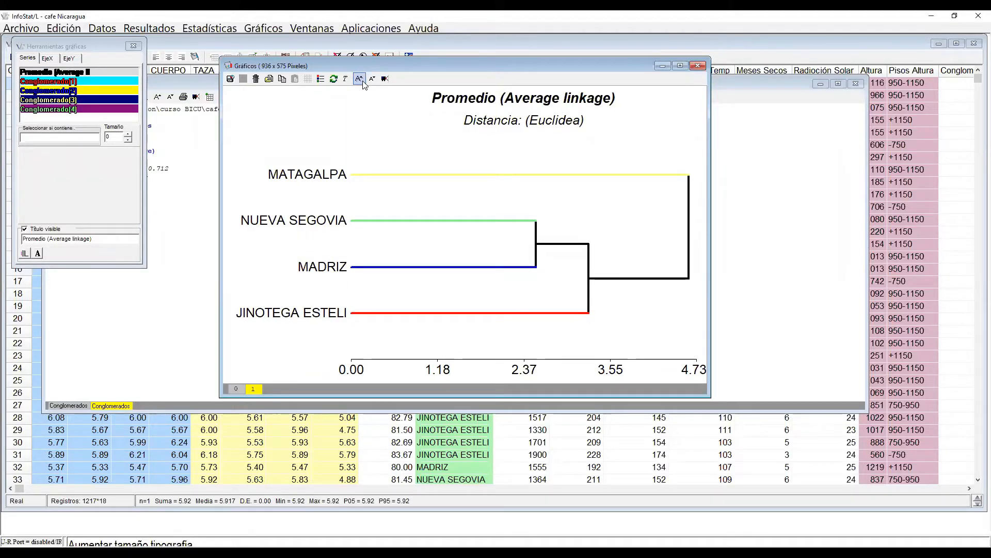
Step: Change the dendrogram title to "Conglomerados por Promedio (Average linkage)" and enlarge the graph window to about 1028 x 653 pixels
click(23, 239)
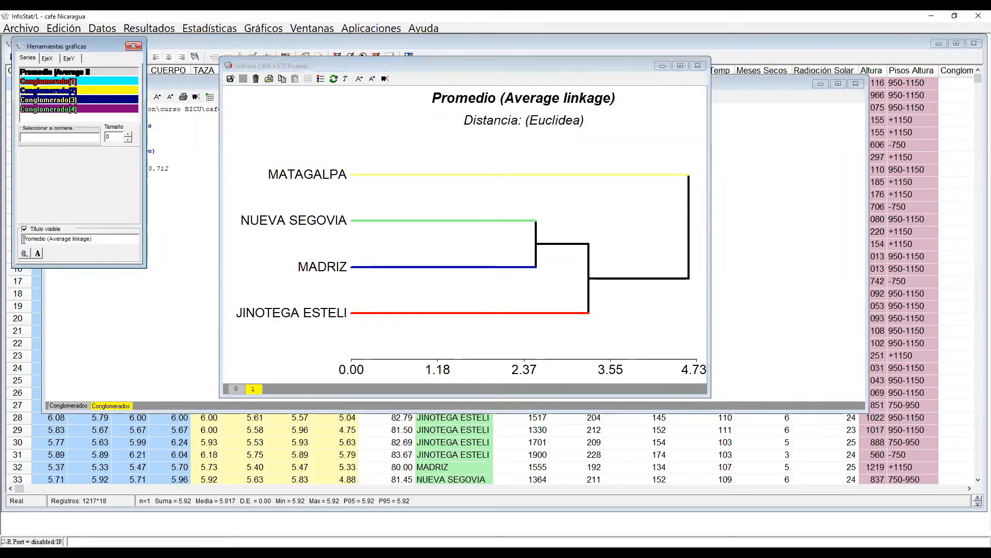
text(Conglomerados por)
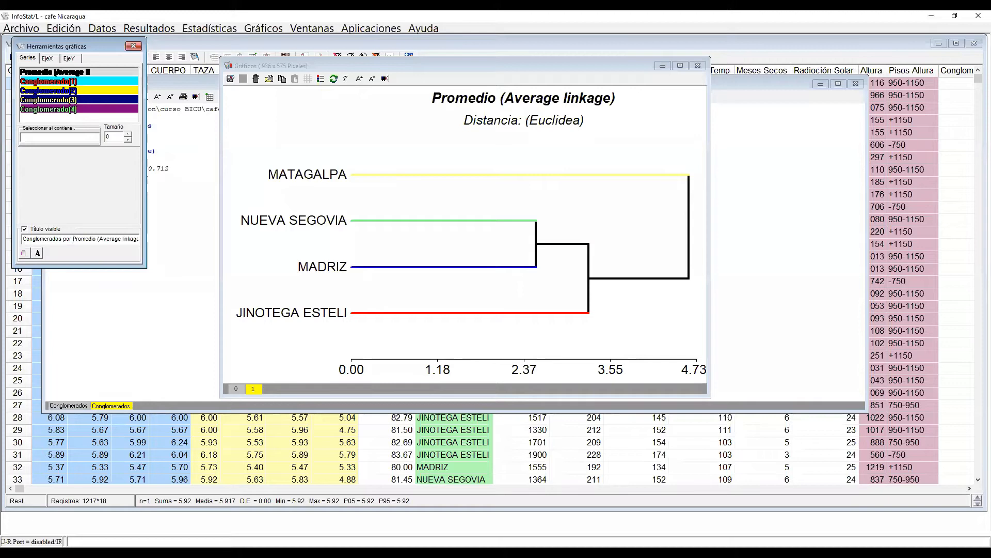
key(Return)
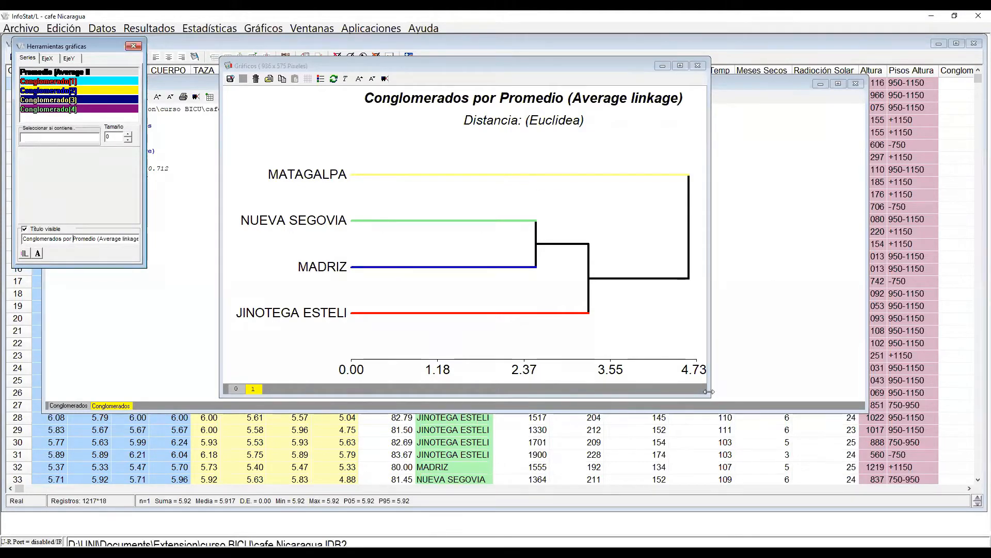
drag(709, 395, 757, 437)
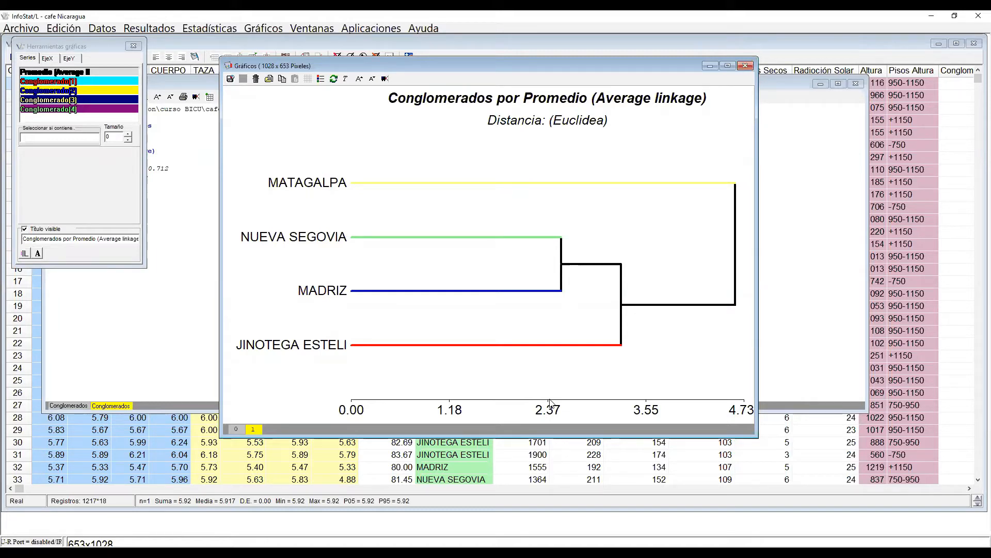
Step: Start a multivariate analysis of variance, clear the previous variable selection and assign SABOR through RESUMEN as the dependent variables
click(216, 29)
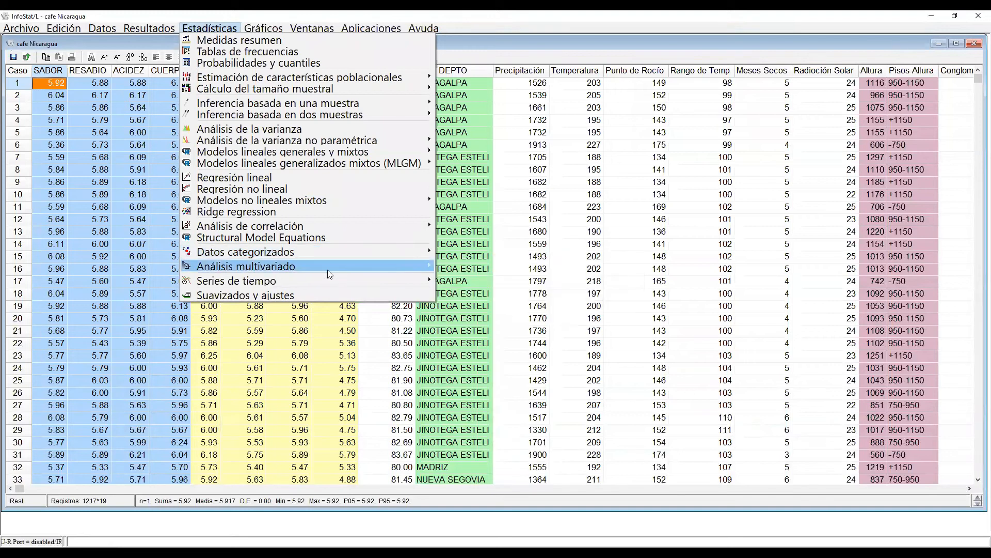
mouse_move(327, 268)
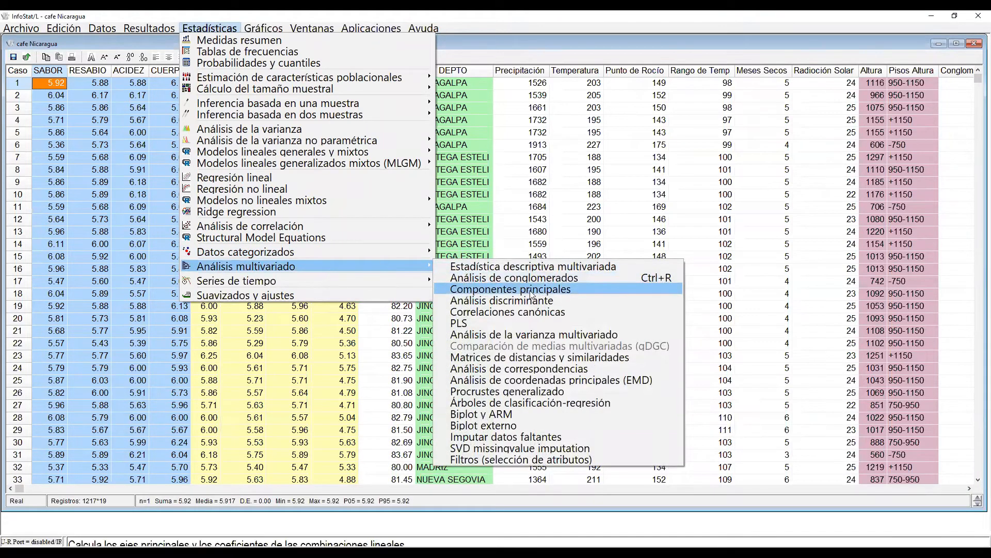
click(557, 334)
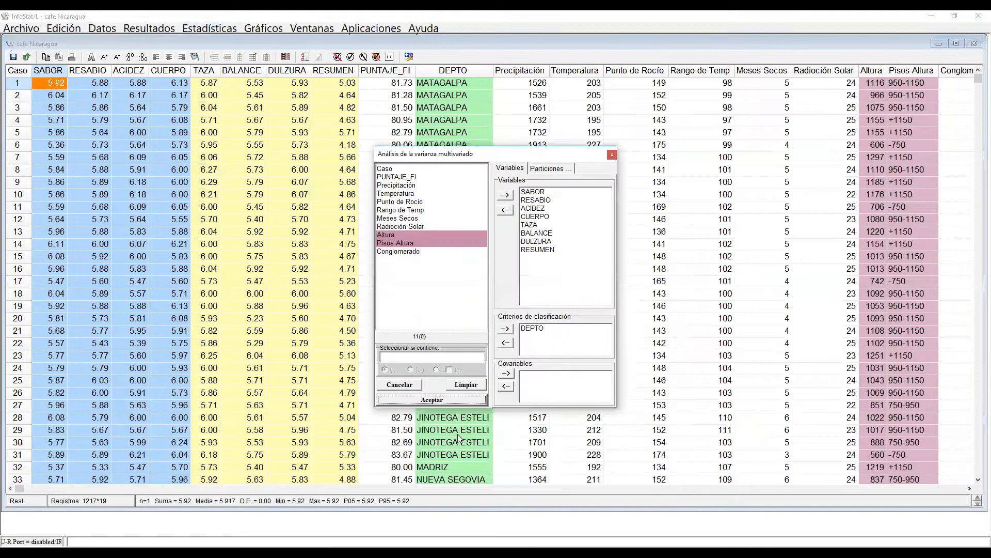
click(464, 386)
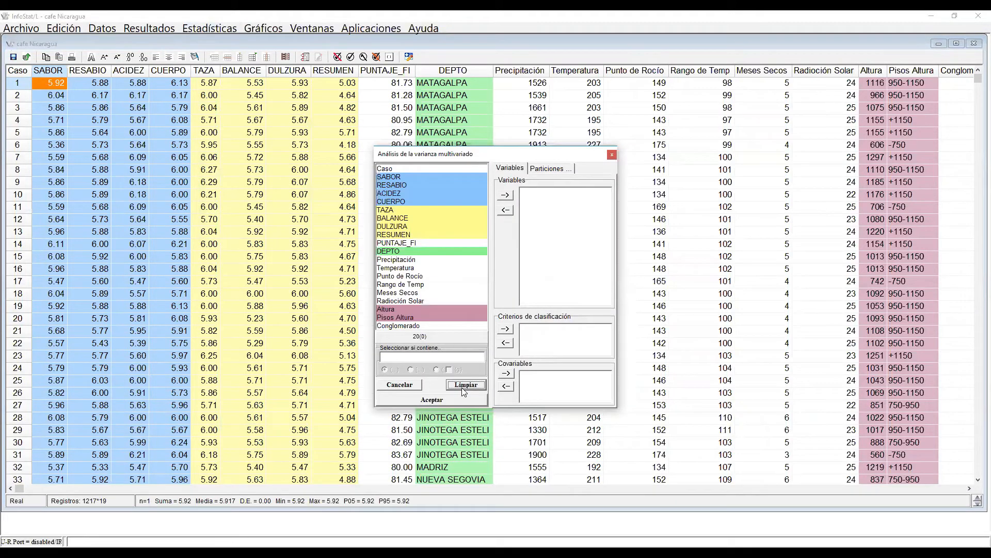
click(414, 176)
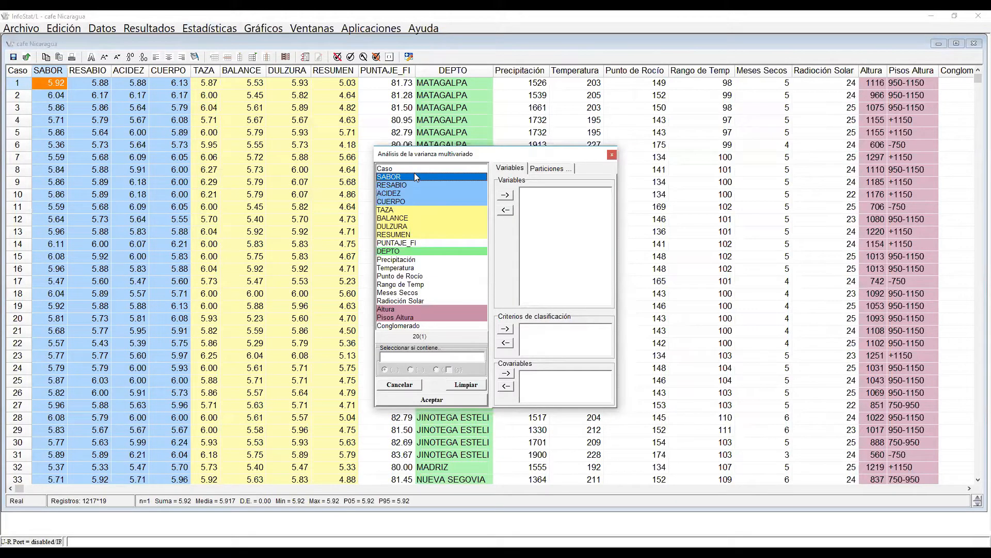
key(shift+Down)
key(shift+Down)
key(shift+Down)
key(shift+Down)
key(shift+Down)
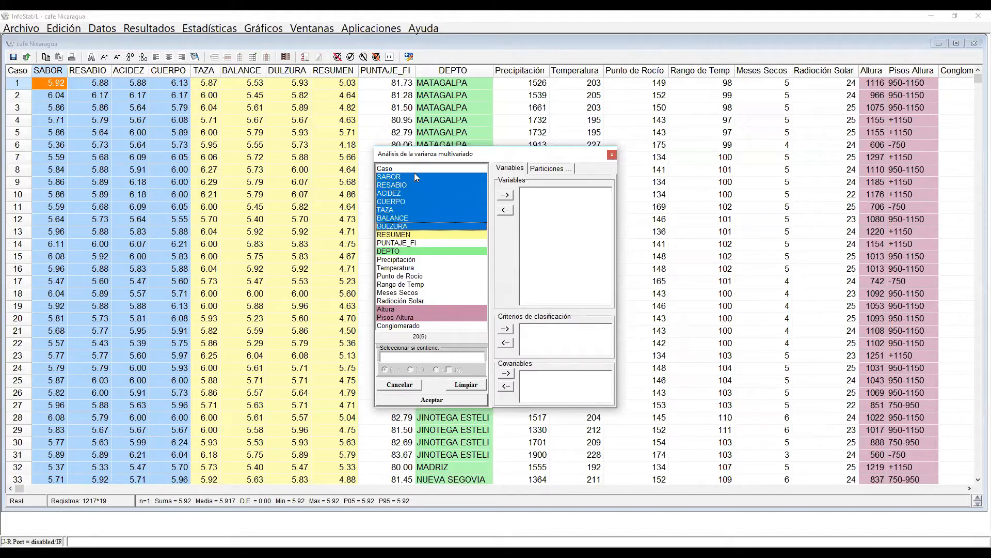
key(shift+Down)
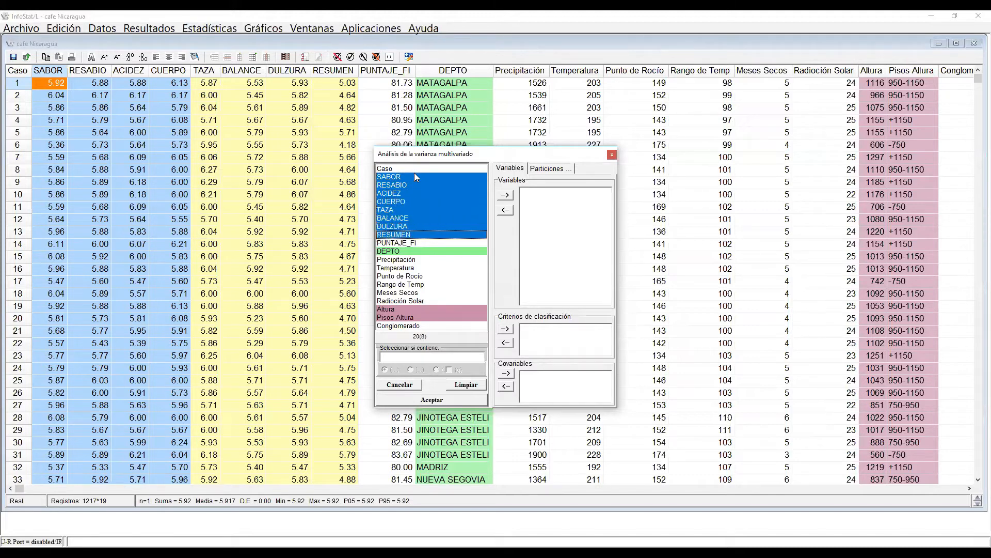
click(505, 195)
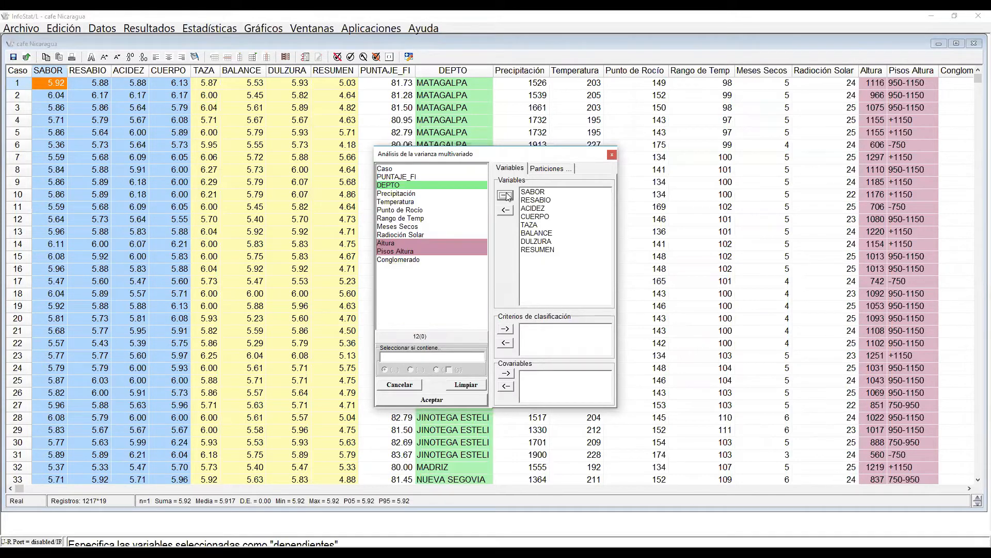
Step: Set DEPTO as the classification criterion and run the multivariate analysis of variance with Hotelling comparisons of all means at 0.05 significance
click(407, 186)
click(505, 329)
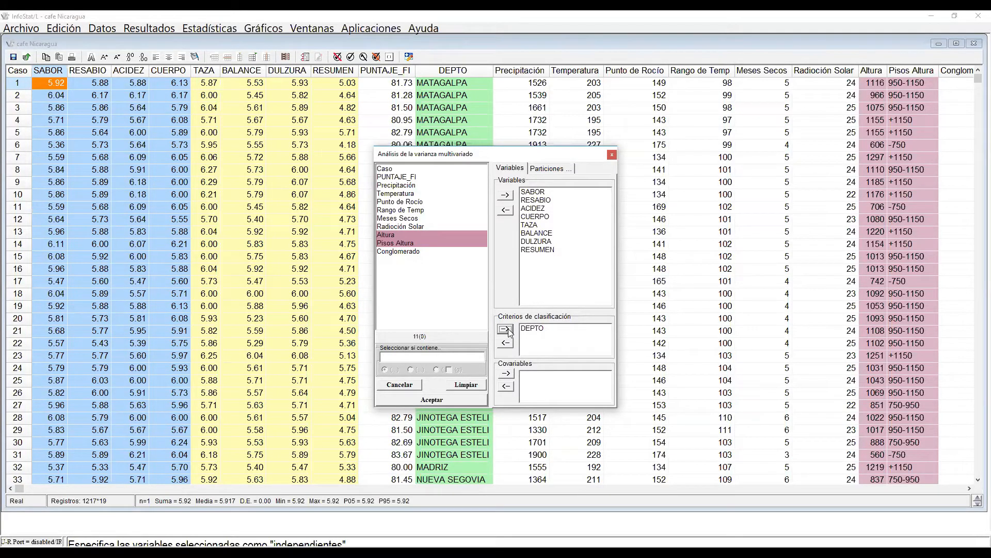
click(466, 403)
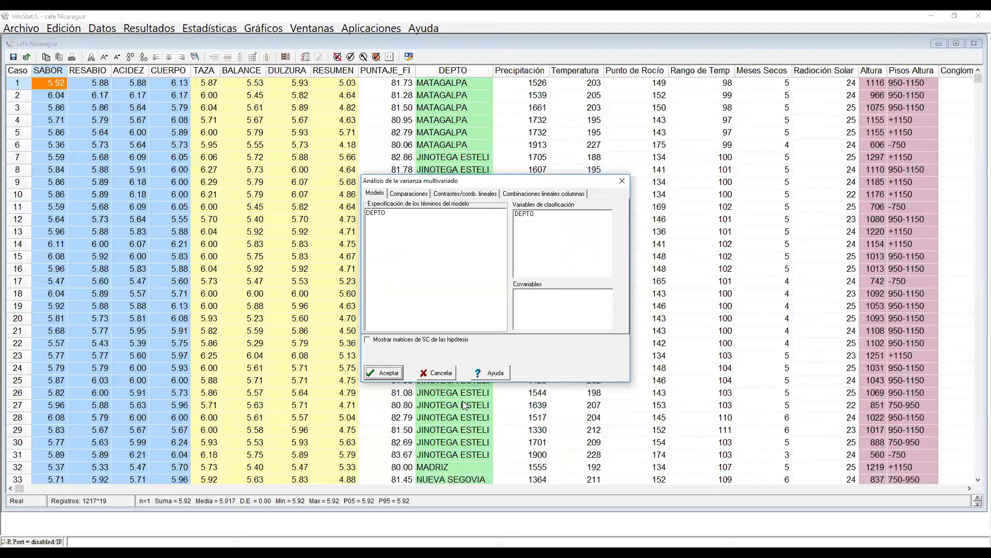
click(404, 194)
click(384, 254)
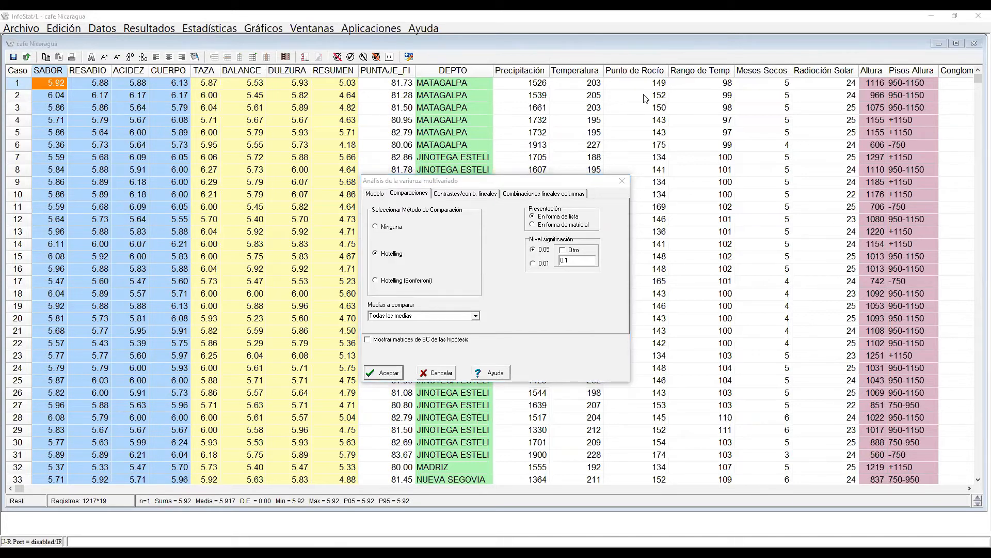
click(397, 375)
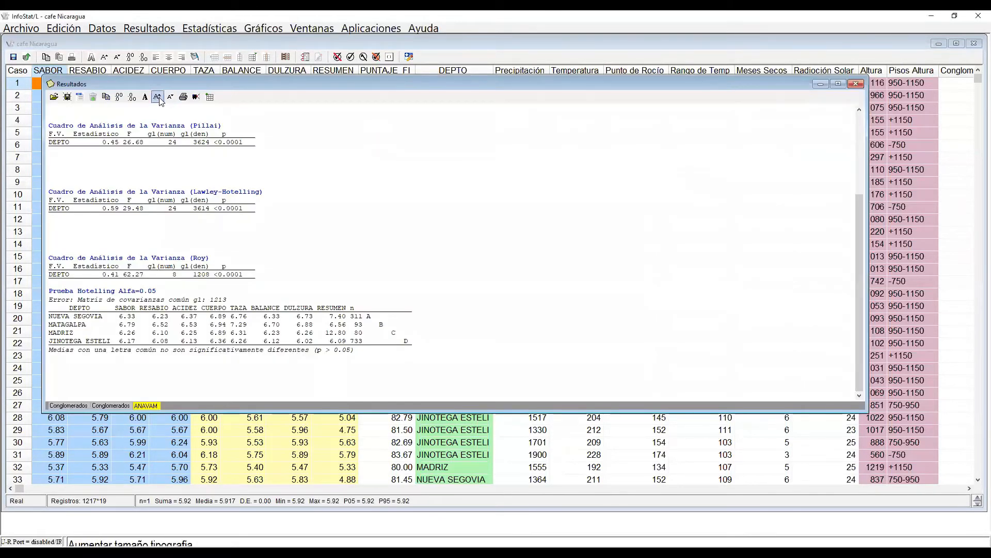
Step: Increase the text size of the results by several levels and make the results window taller
click(158, 97)
click(158, 97)
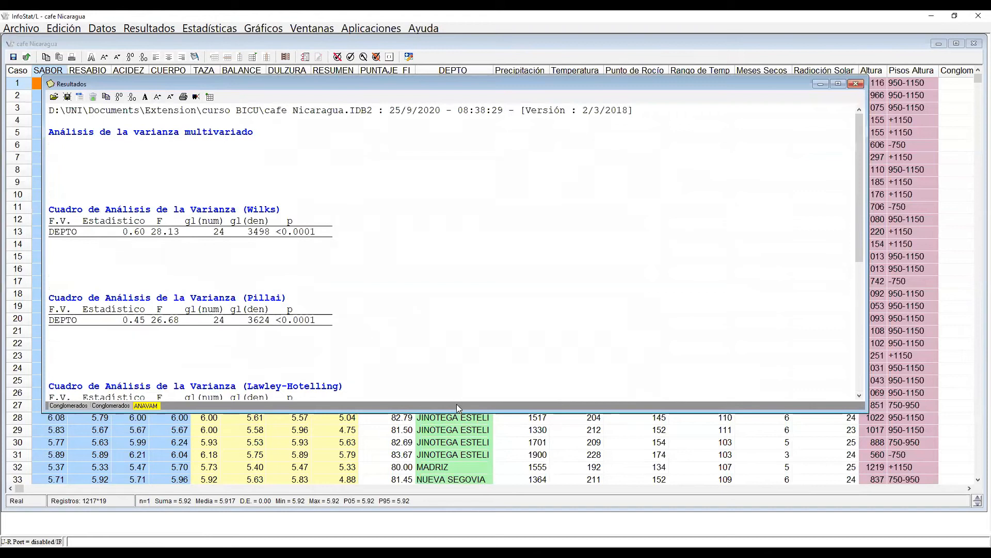
drag(457, 404, 456, 499)
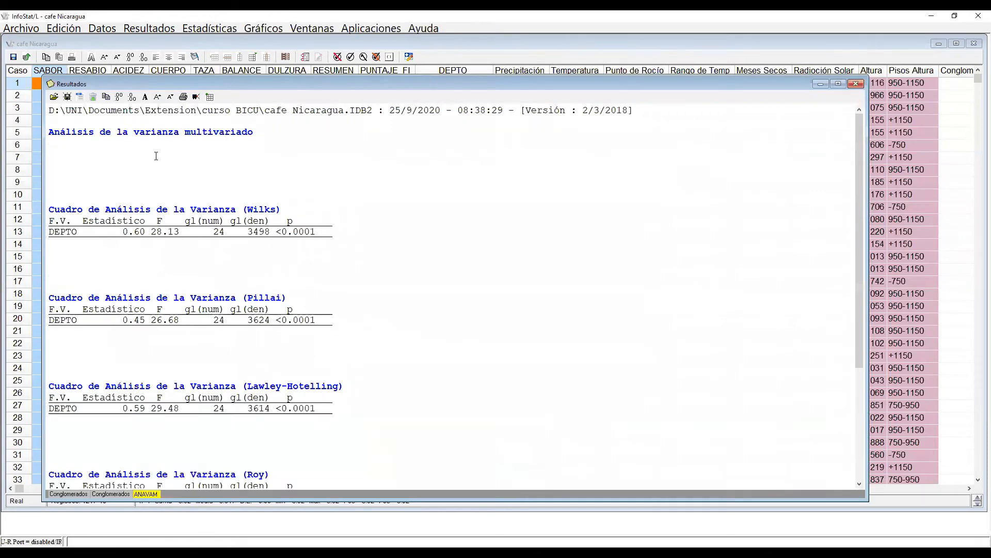
click(158, 97)
scroll(157, 201, down, 5)
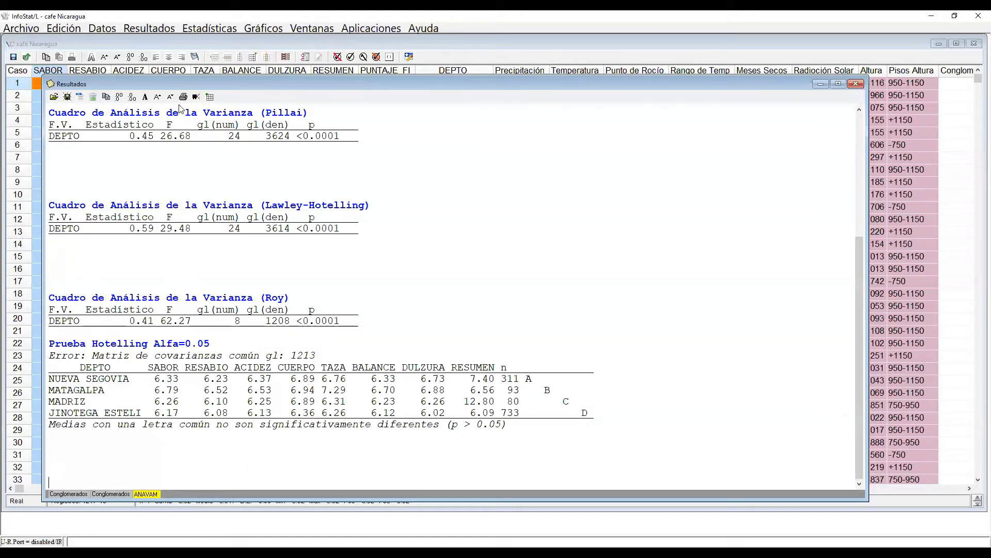
Step: Examine the DEPTO p-values in the Wilks, Pillai, Lawley-Hotelling and Roy tables and the Hotelling comparison, briefly checking the cluster results
drag(297, 137, 343, 140)
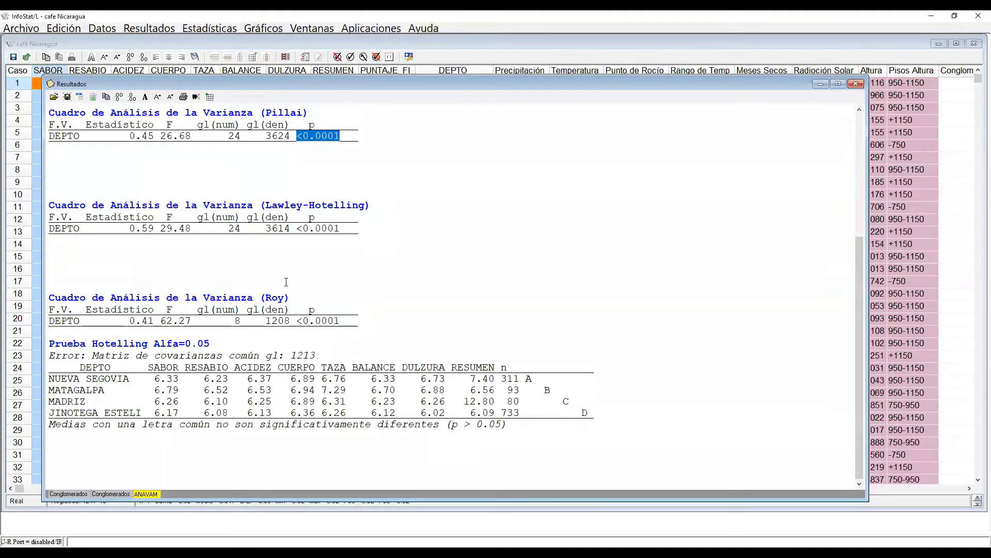
drag(297, 228, 365, 229)
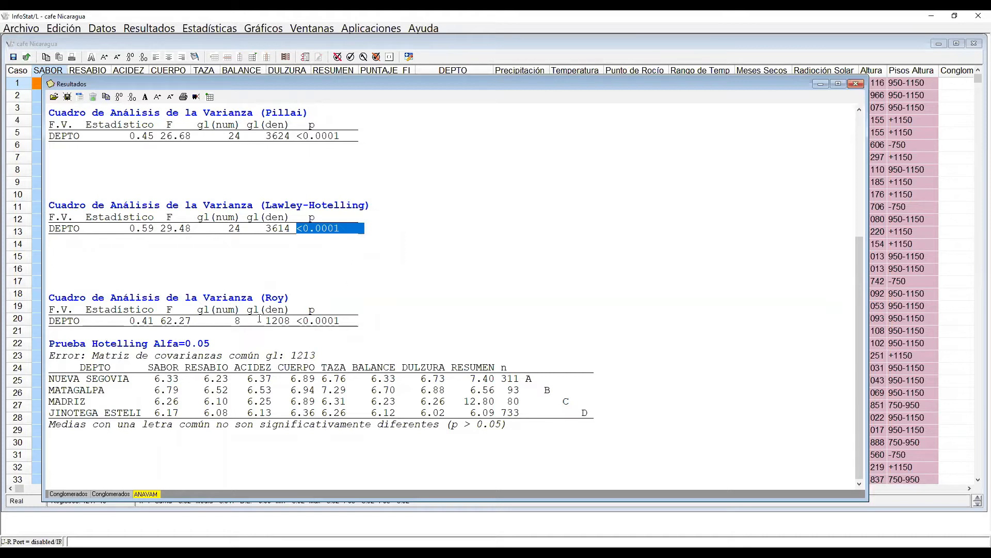
click(297, 320)
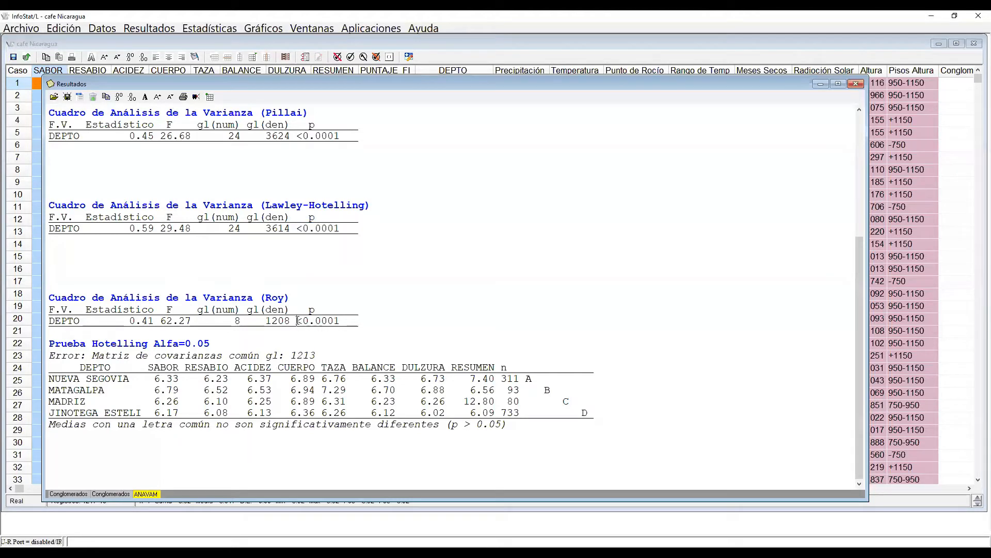
drag(297, 321, 359, 328)
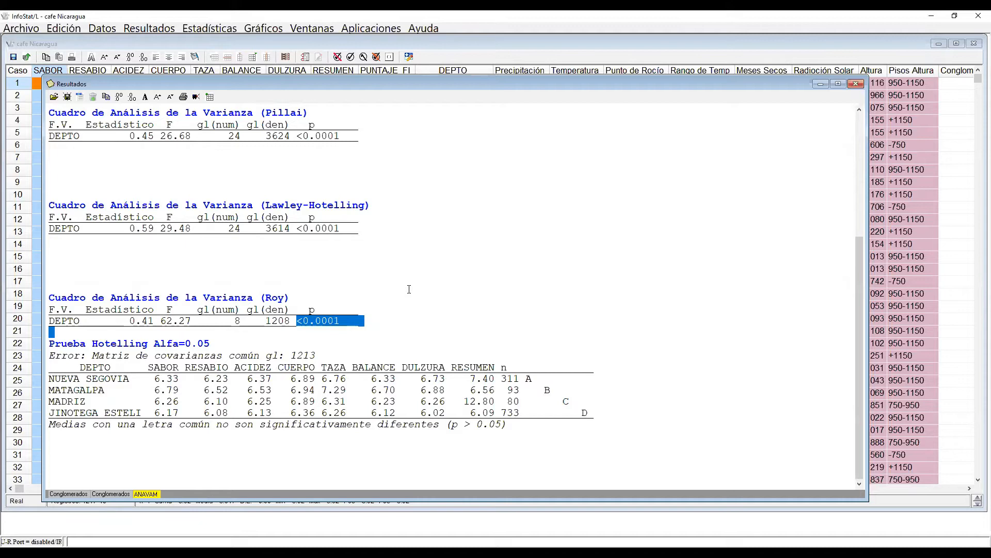
scroll(409, 289, up, 4)
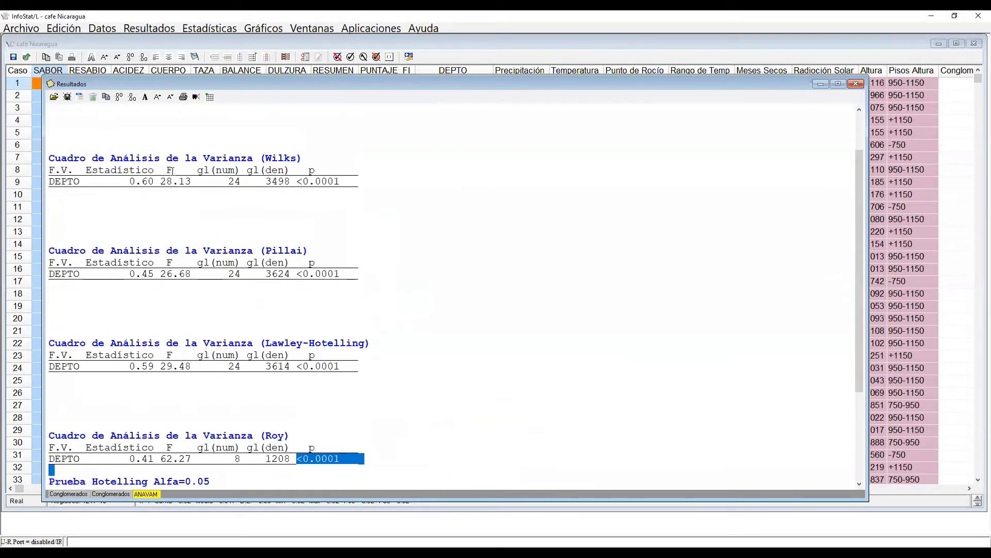
click(267, 181)
drag(297, 182, 394, 186)
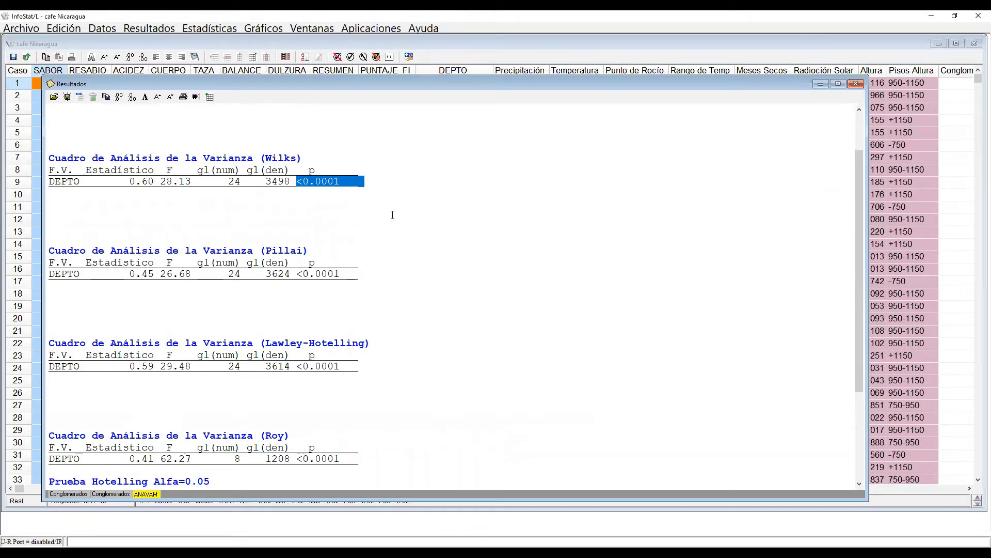
scroll(392, 215, down, 1)
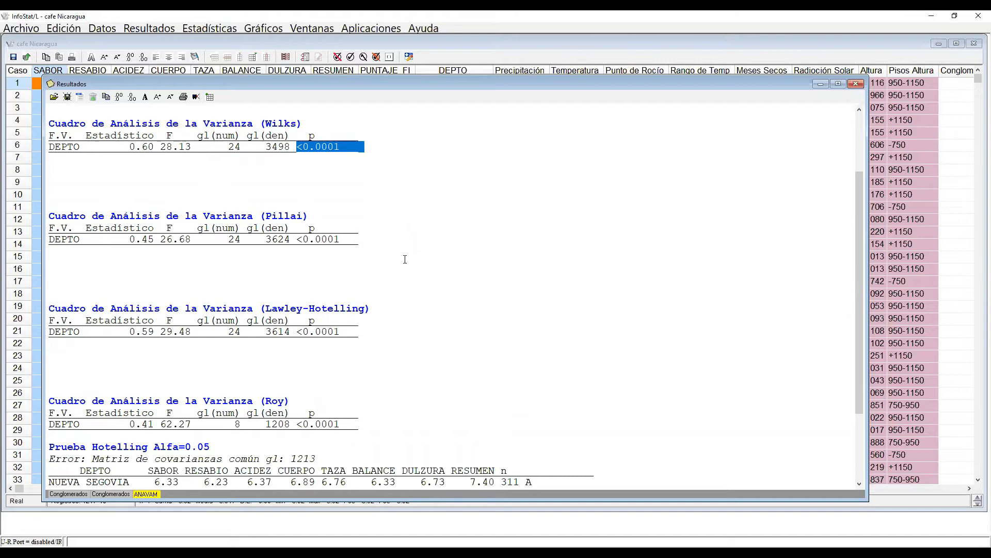
scroll(406, 260, down, 3)
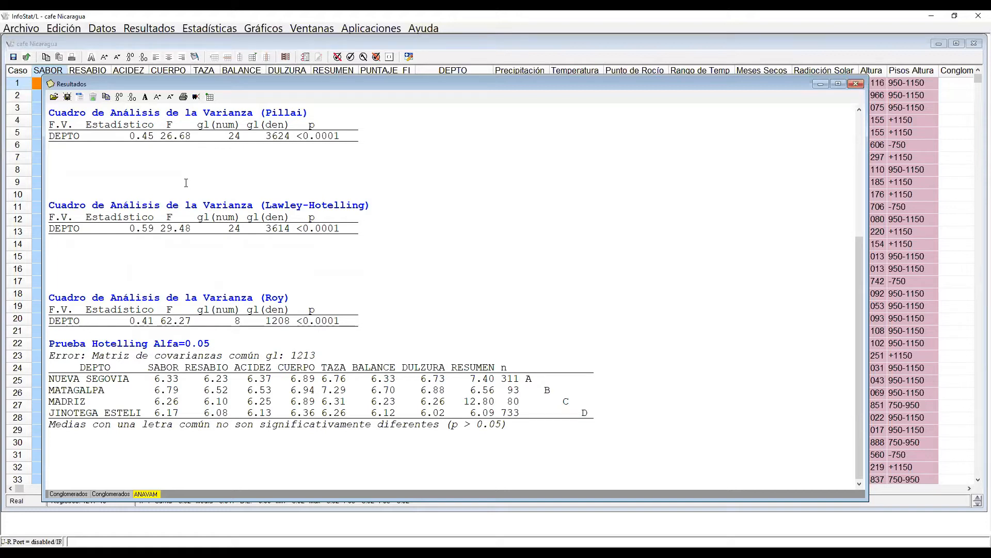
click(125, 494)
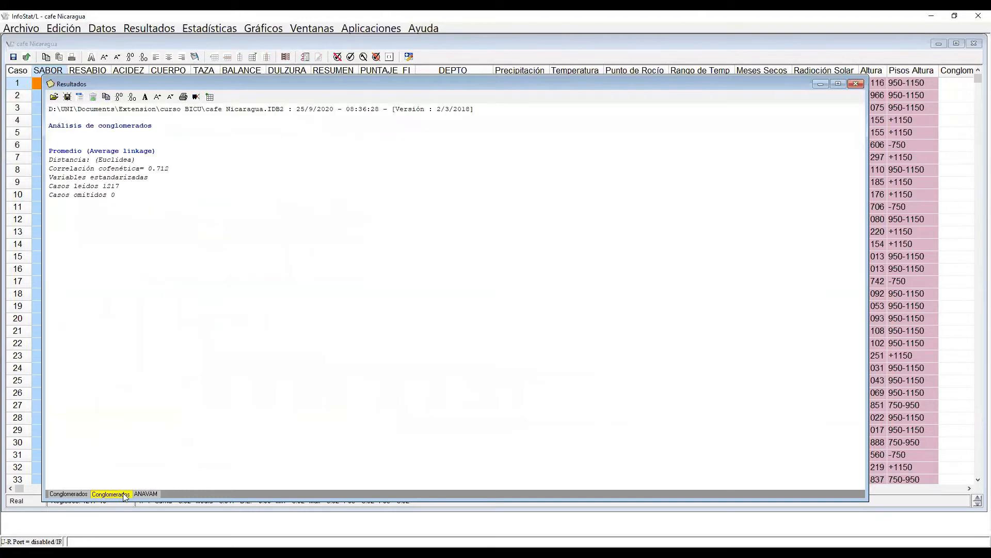
click(150, 494)
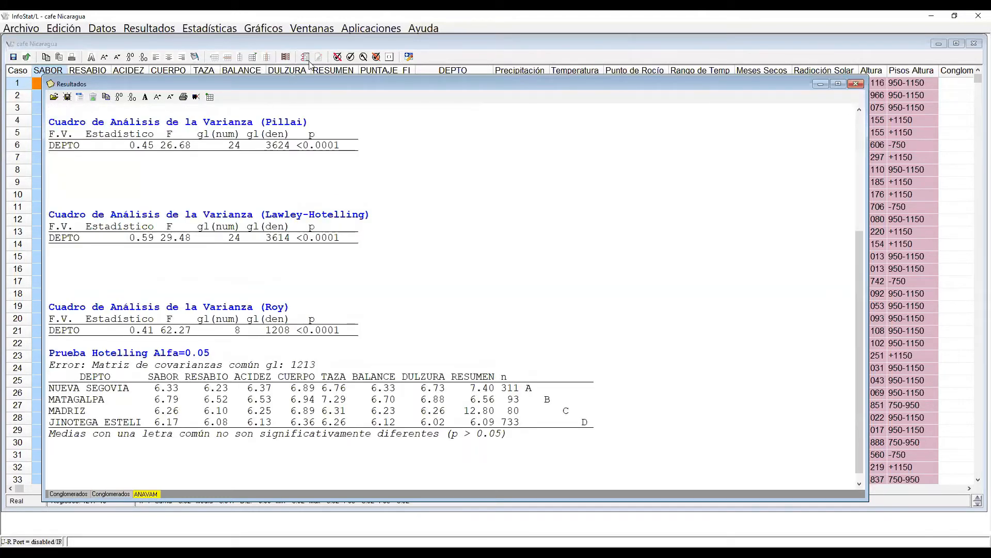
Step: Start a discriminant analysis, clear the previous variable selection and move the dialog off the climate columns
click(220, 28)
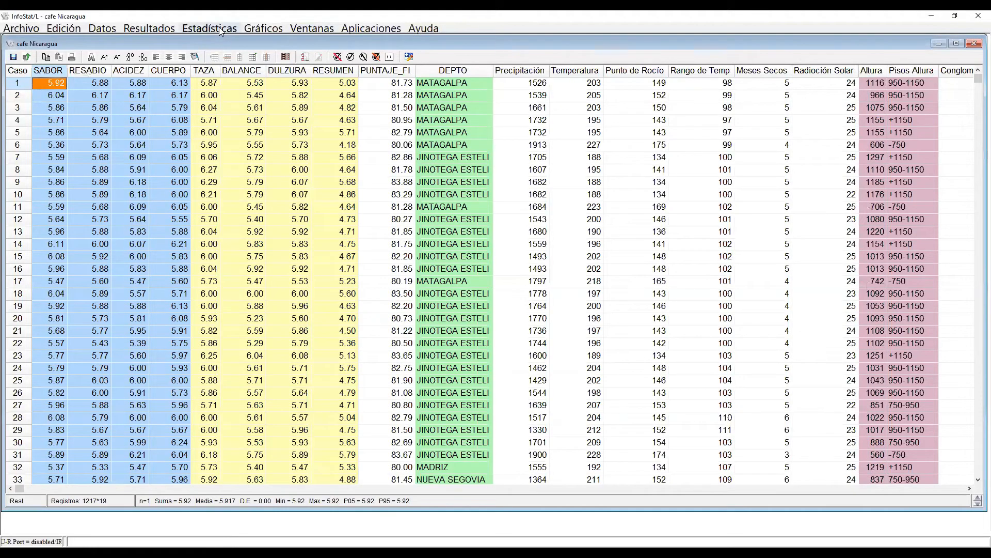
click(219, 27)
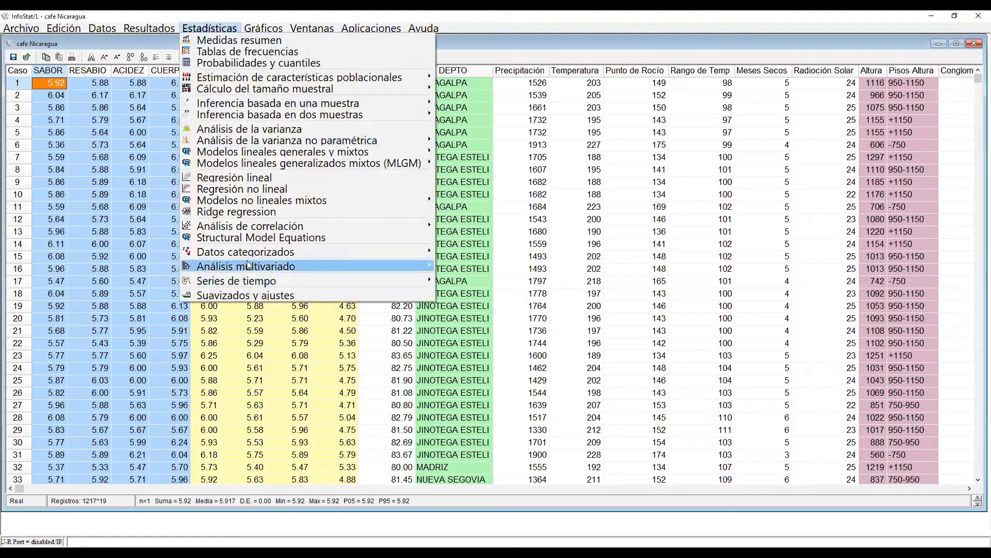
mouse_move(249, 265)
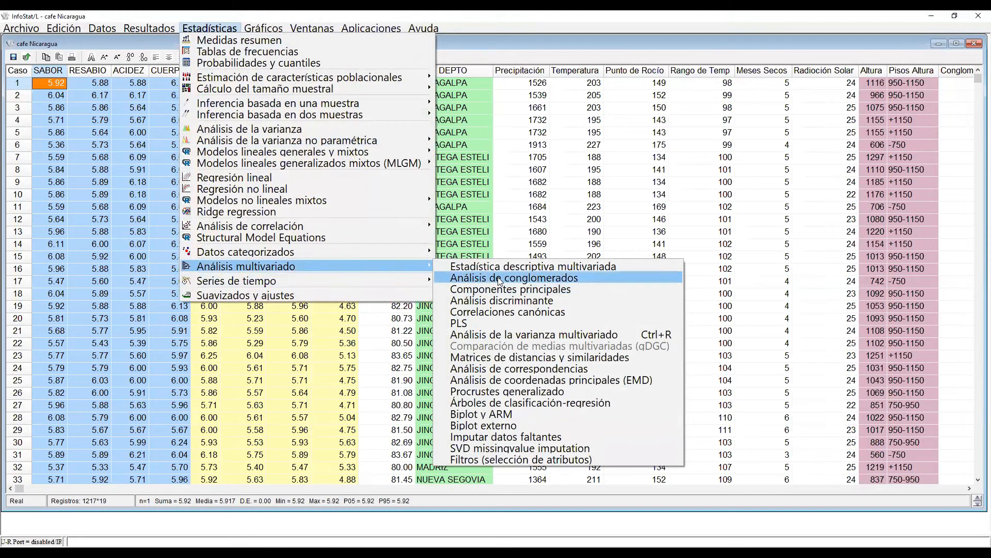
click(526, 301)
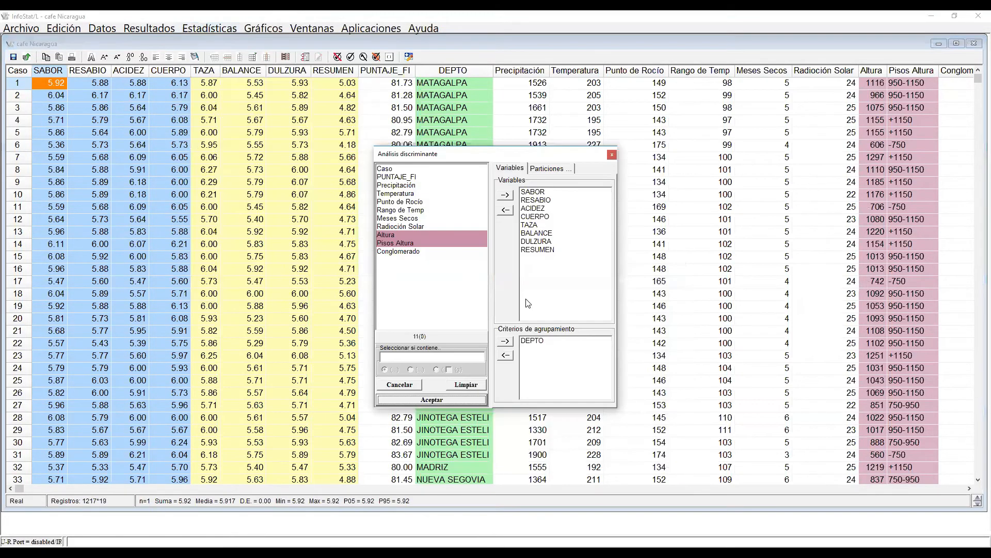
click(465, 385)
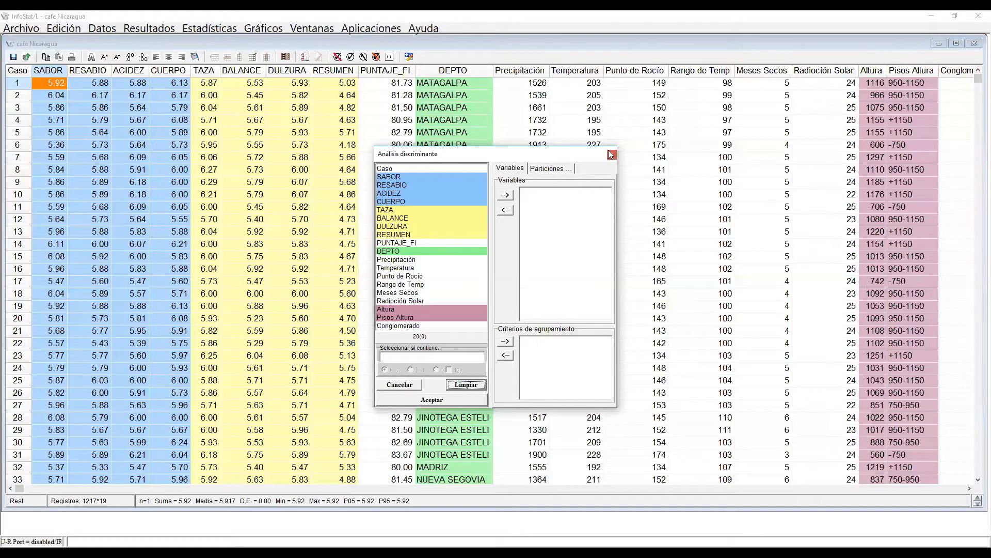
drag(570, 158, 331, 147)
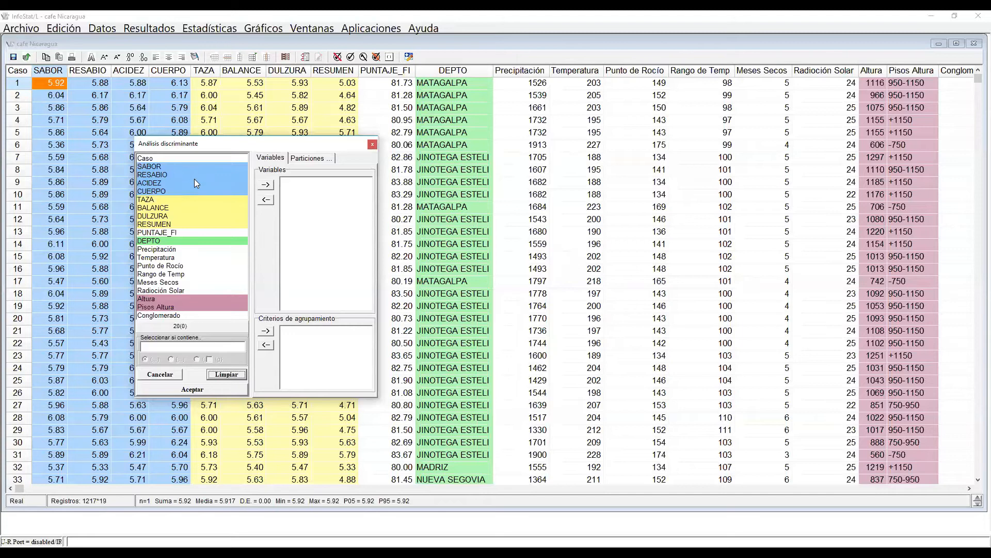
Step: Assign Precipitación through Radioción Solar as the discriminant variables and Pisos Altura as the grouping criterion
click(165, 251)
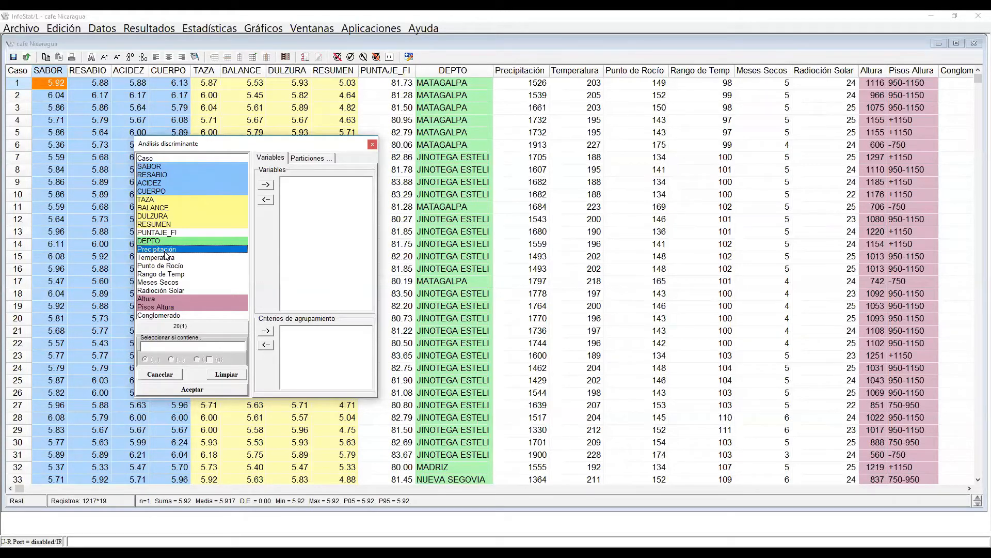
key(shift+Down)
key(shift+Down)
key(shift+Down)
key(shift+Down)
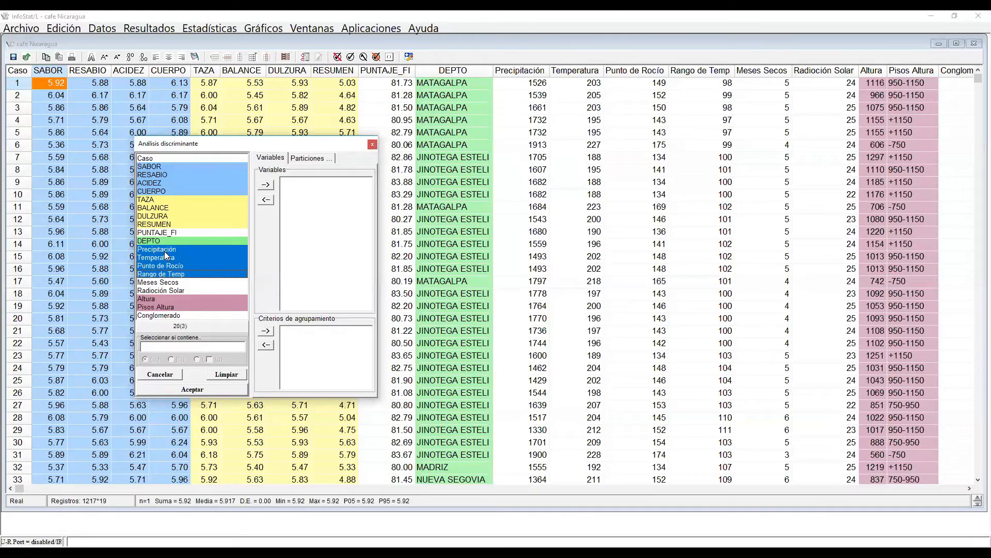
key(shift+Down)
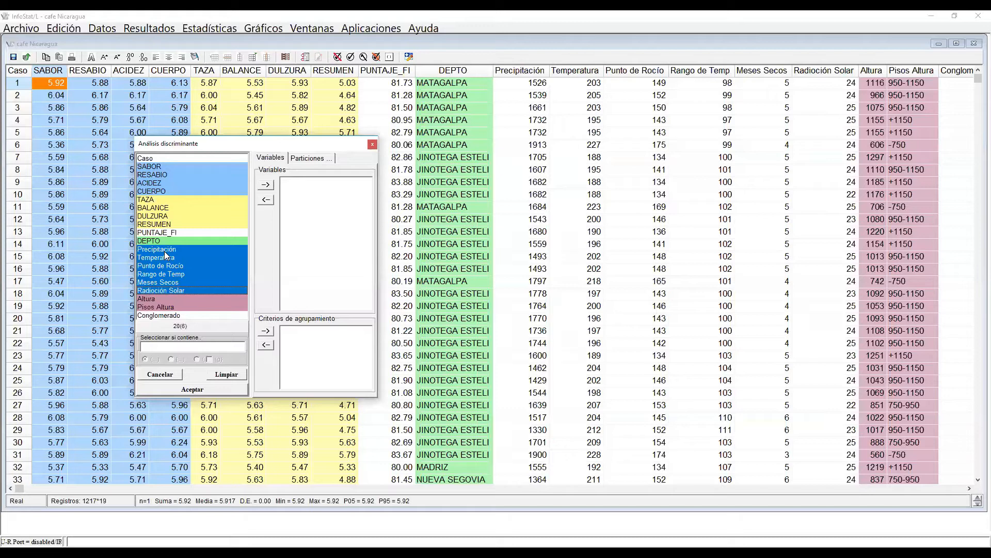
click(266, 184)
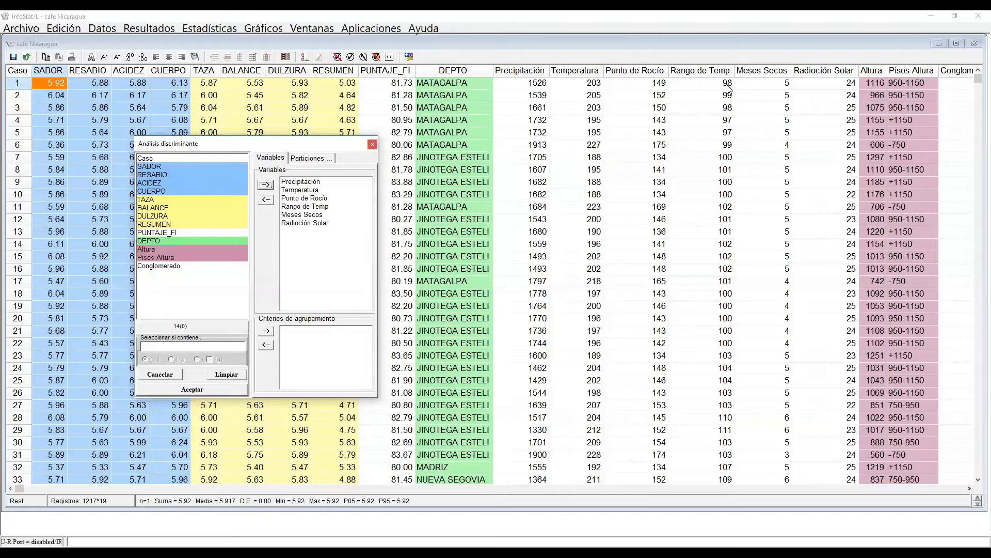
click(157, 261)
click(268, 331)
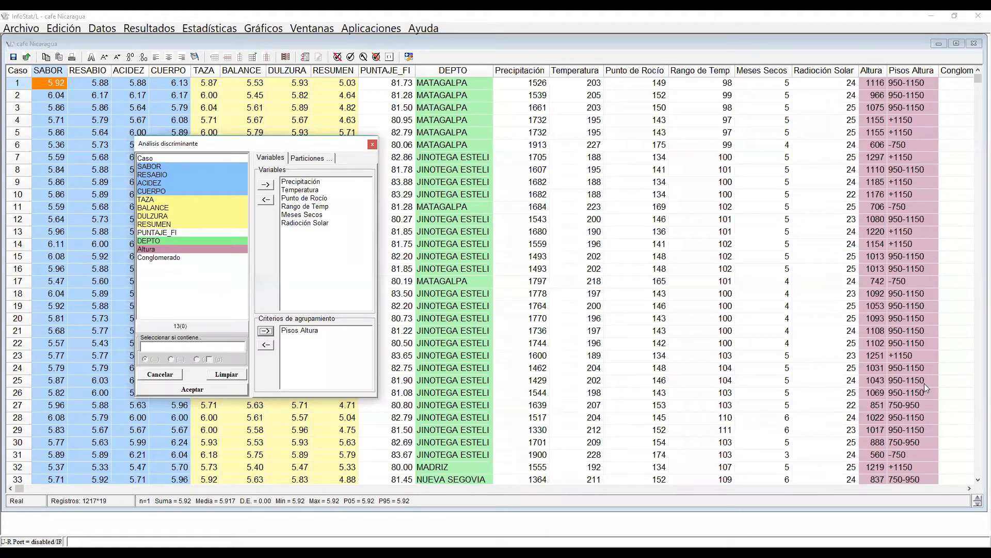
Step: Close the variable selection and examine the category list of the Pisos Altura column
click(373, 145)
click(901, 70)
right_click(902, 70)
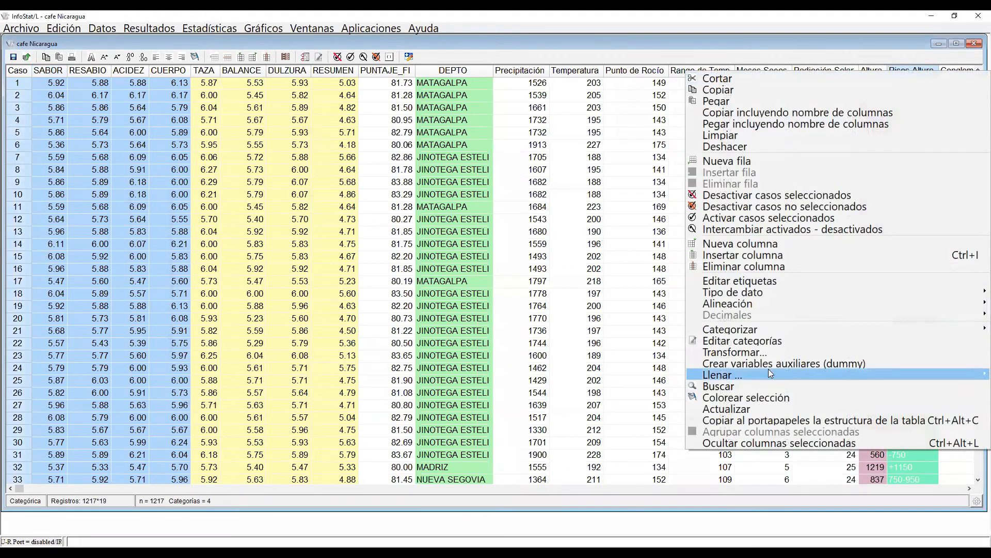
click(748, 342)
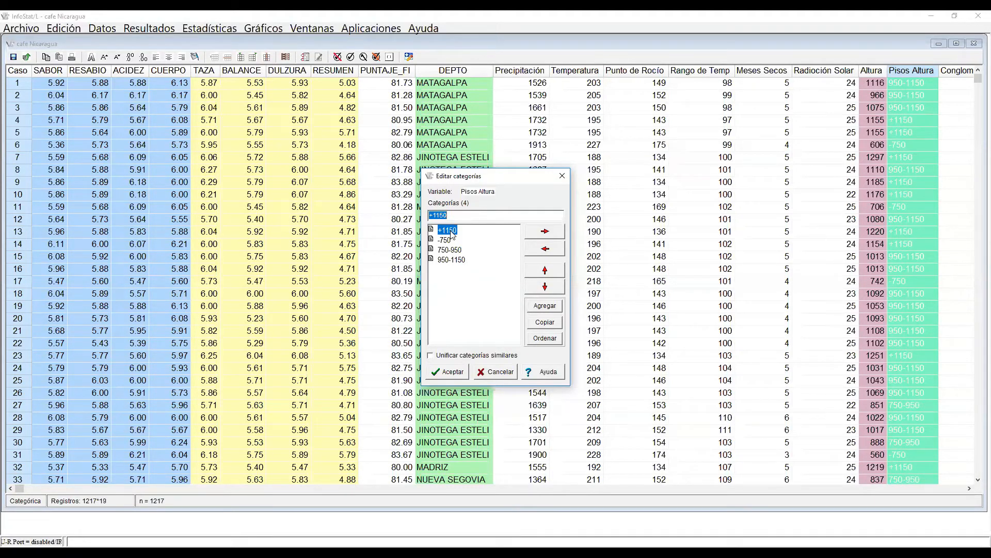
click(561, 177)
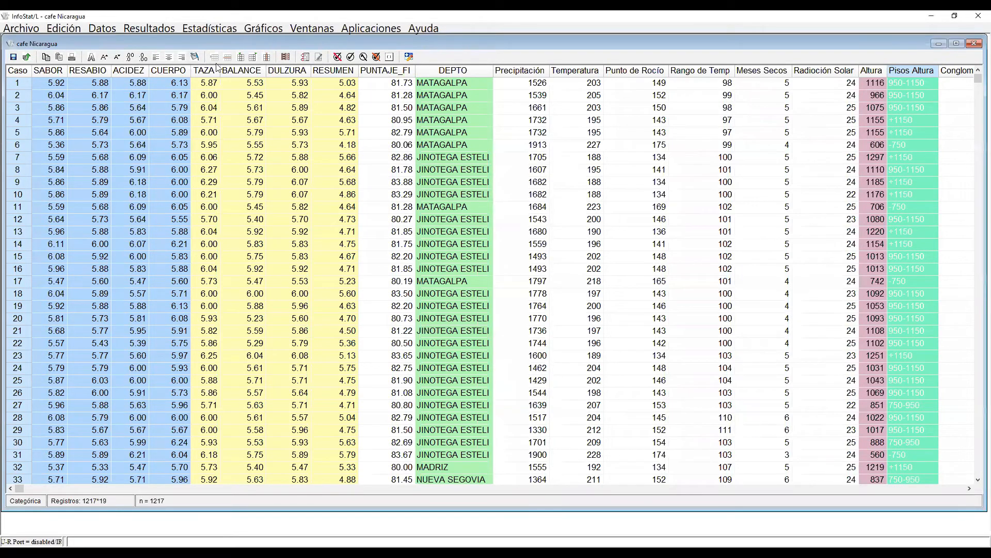
Step: Run the linear discriminant analysis of the climate variables grouped by Pisos Altura, saving classification and two discriminant coordinates, with error rates and graph
click(210, 29)
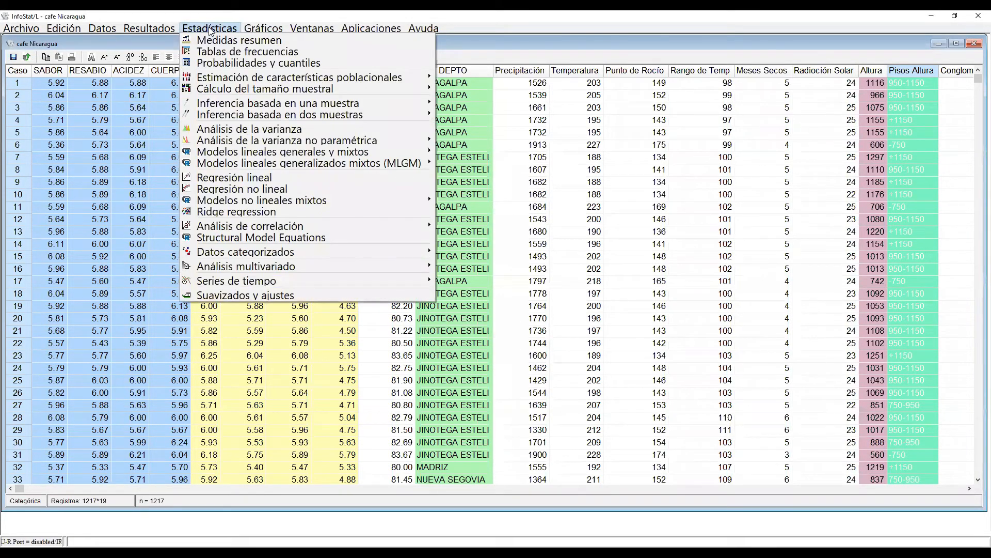
mouse_move(275, 266)
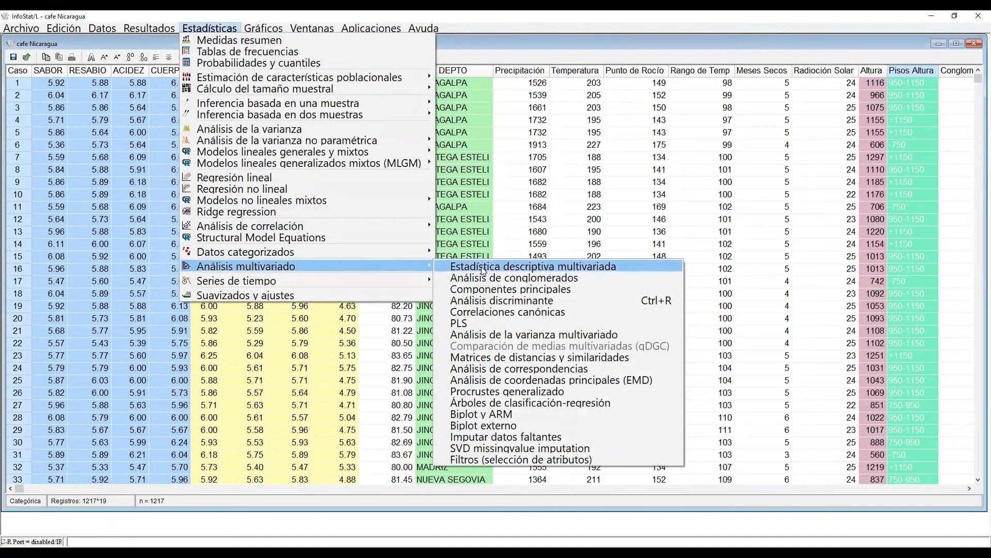
click(516, 299)
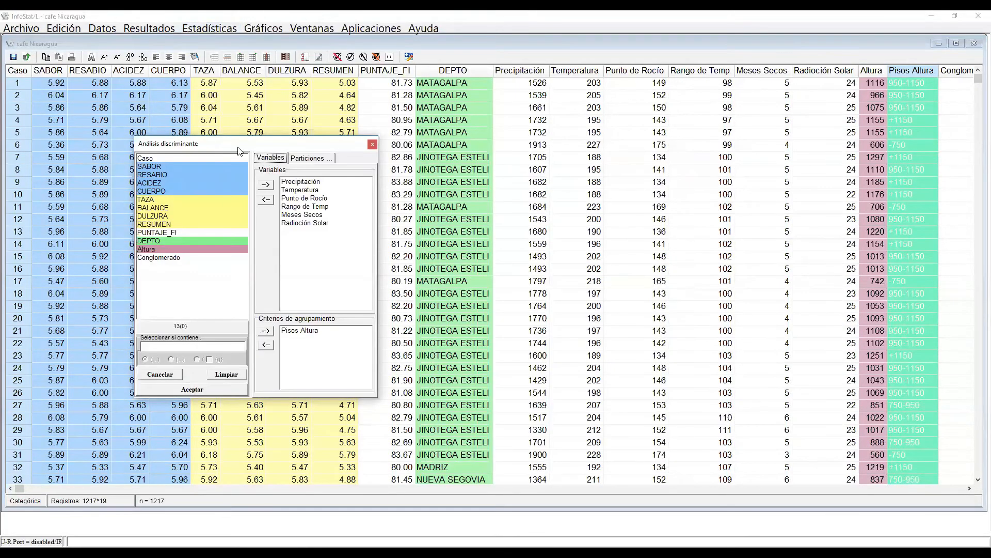
click(217, 391)
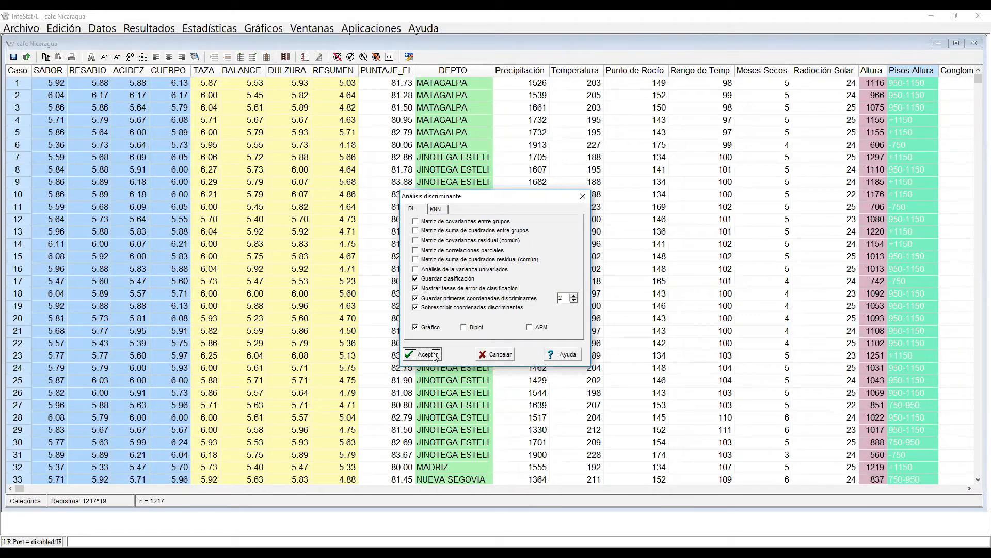
click(435, 209)
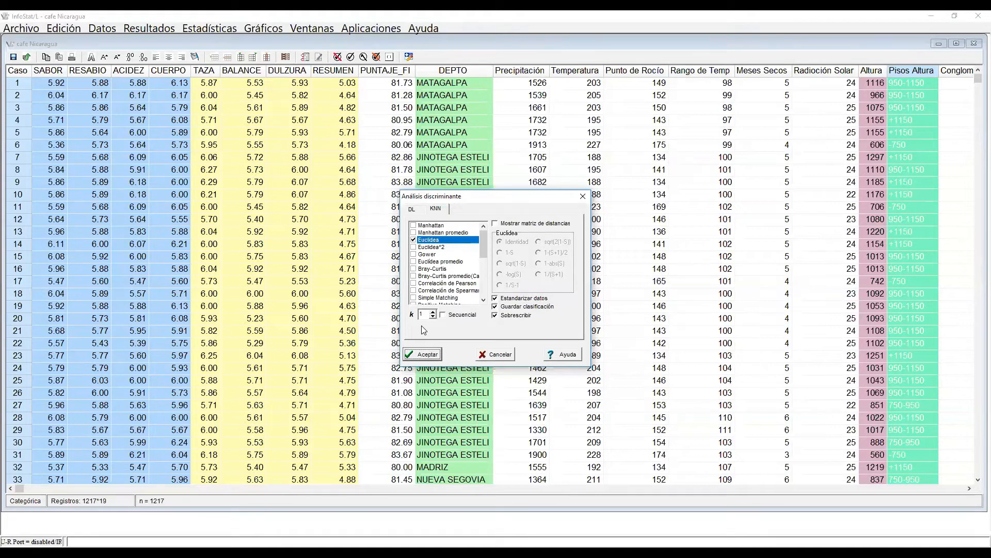
click(412, 209)
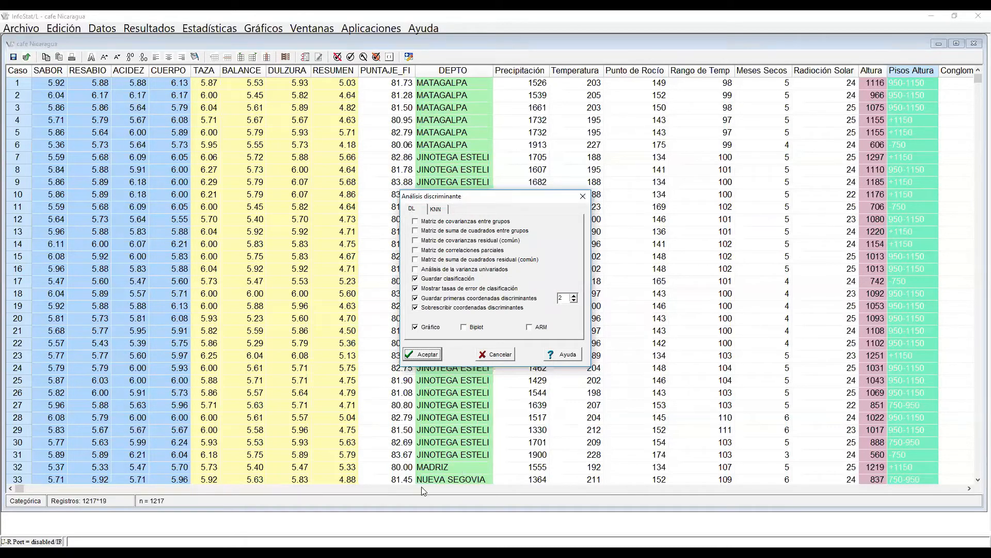
click(430, 356)
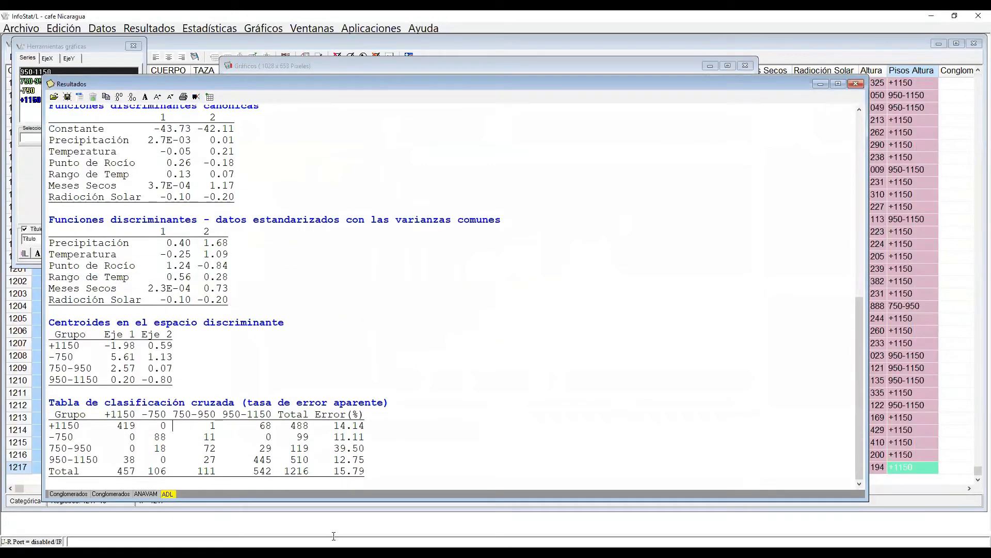
Step: Enlarge the results text and examine the total error rate, the eigenvalues and the discriminant functions
click(157, 96)
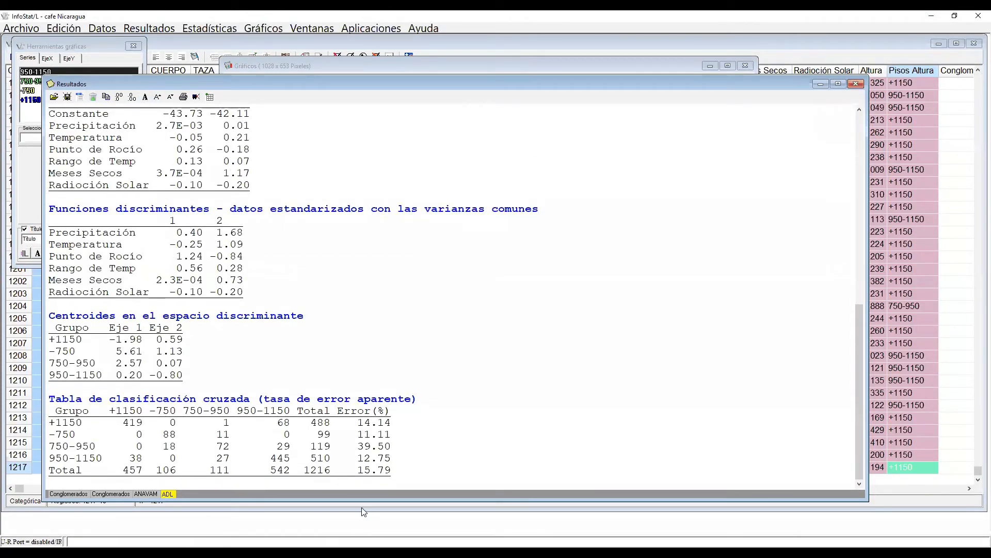
drag(357, 470, 409, 470)
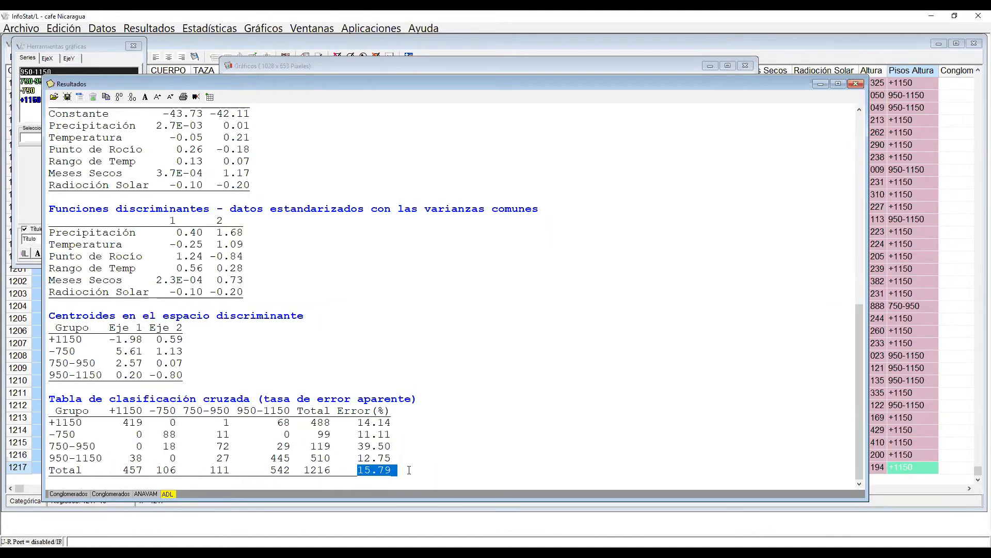
scroll(409, 470, up, 3)
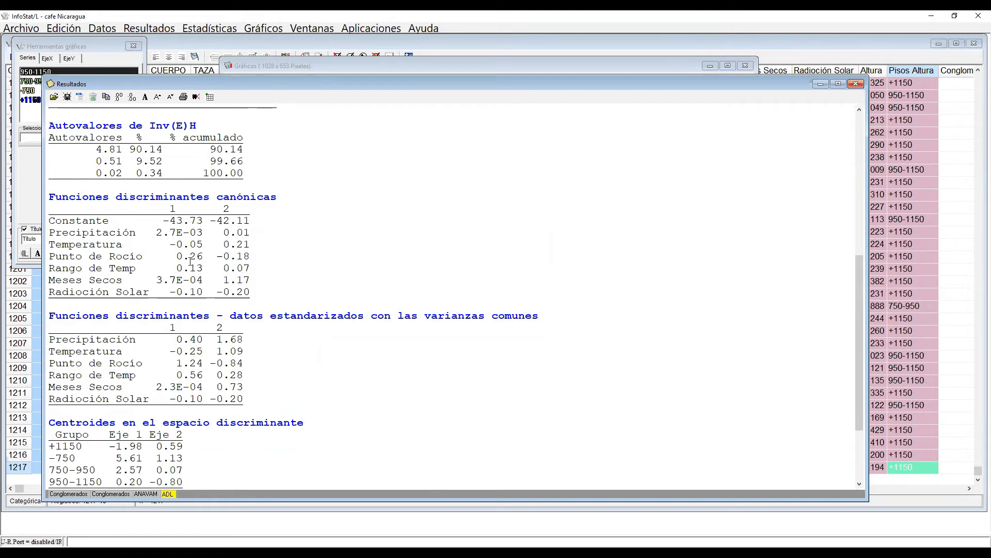
scroll(190, 260, down, 3)
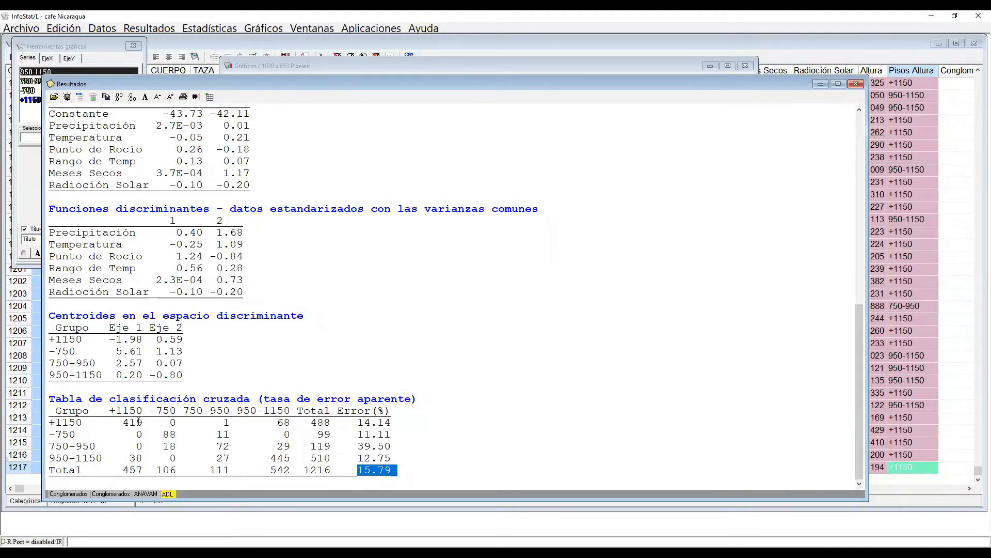
Step: Examine the correctly and wrongly classified cases against the totals for the +1150 and -750 groups in the cross-classification table
drag(124, 422, 141, 422)
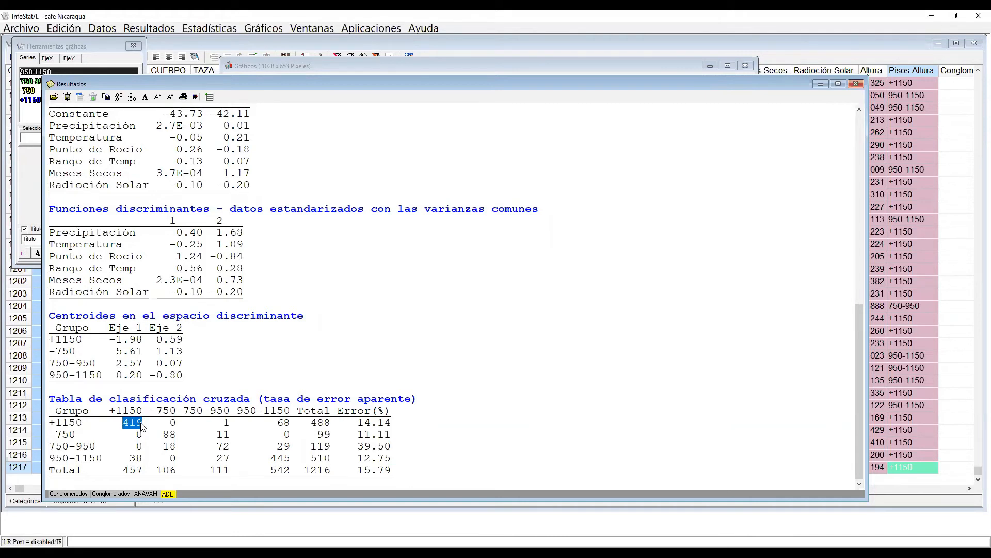
drag(309, 422, 331, 423)
drag(122, 424, 144, 425)
drag(222, 425, 236, 423)
drag(277, 423, 299, 422)
click(97, 459)
double_click(166, 433)
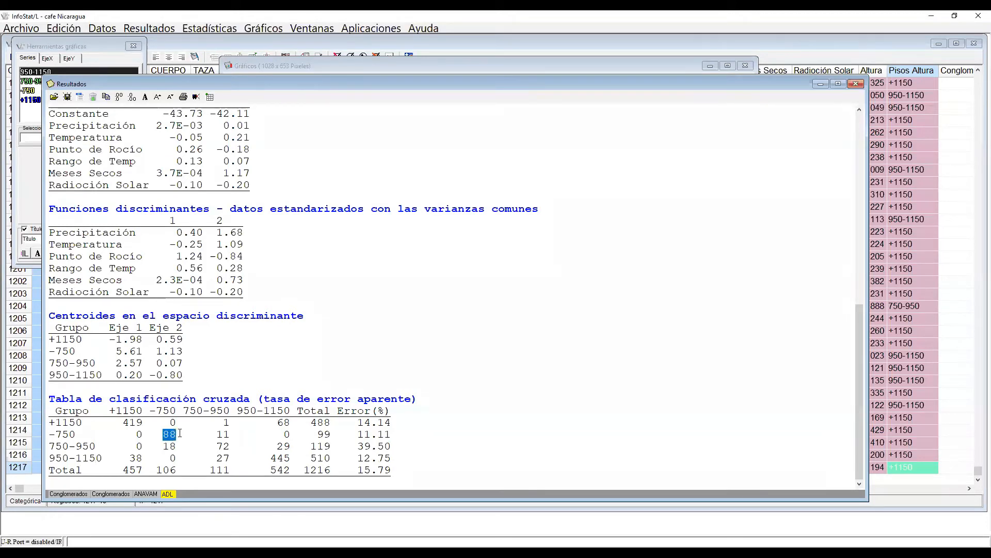
drag(318, 435, 350, 434)
click(216, 433)
drag(216, 434, 236, 433)
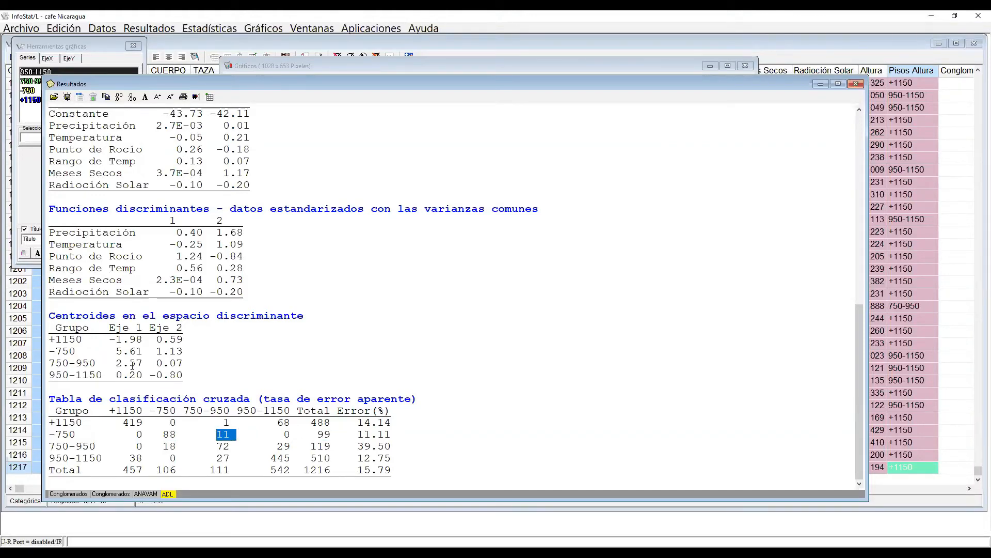
Step: Examine the first eigenvalue's cumulative percentage and the standardized coefficient of Punto de Rocío on the first discriminant function
scroll(141, 177, up, 2)
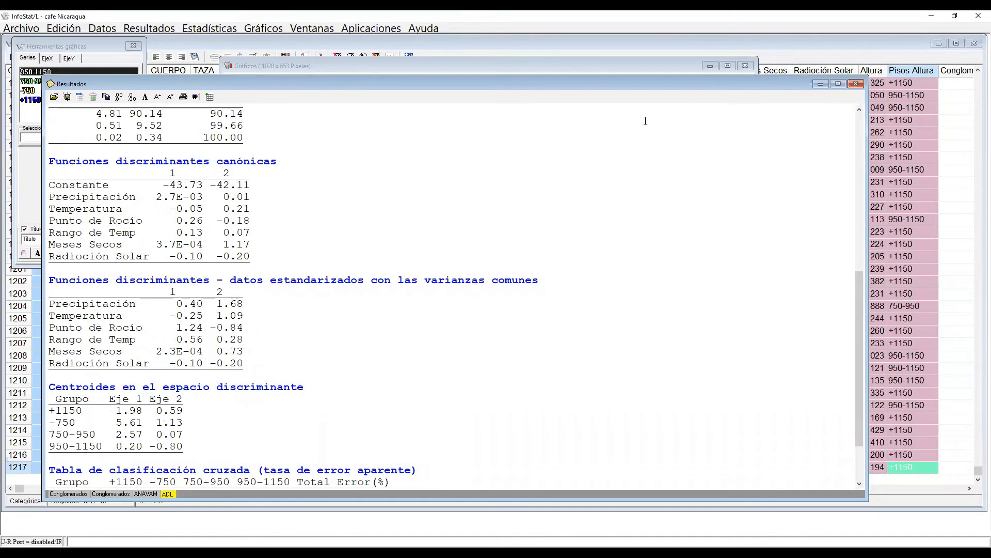
key(super)
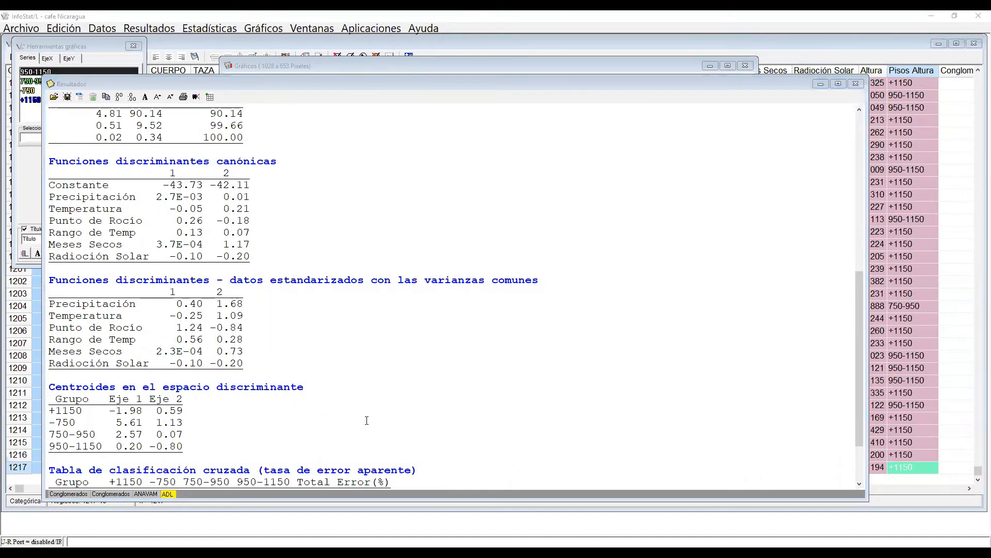
scroll(367, 421, up, 3)
scroll(371, 485, down, 1)
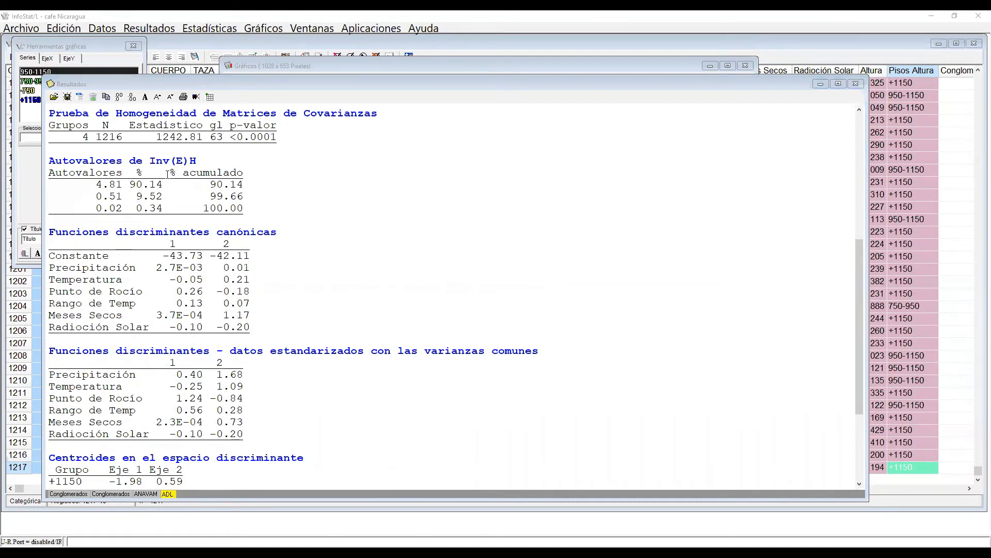
drag(167, 175, 131, 179)
drag(208, 185, 269, 181)
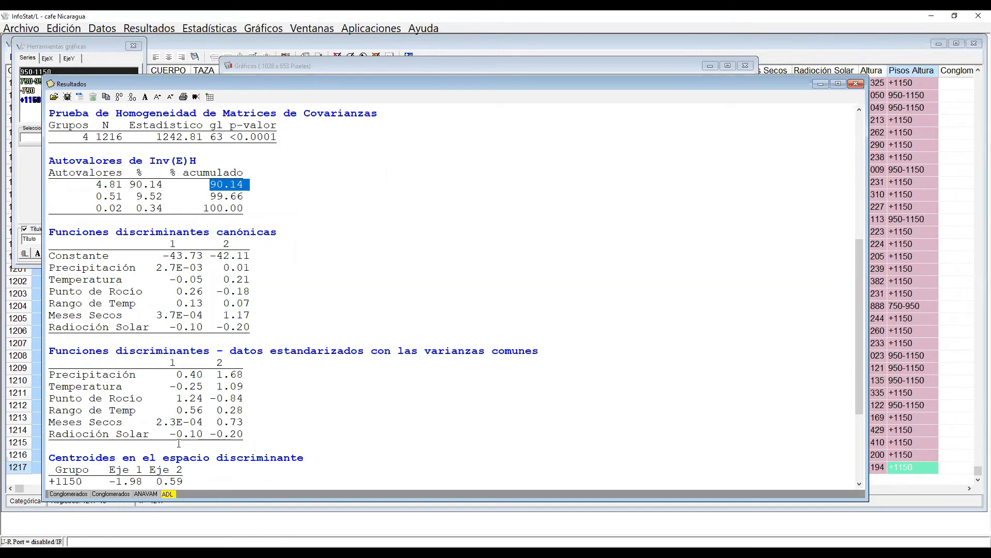
drag(177, 397, 205, 398)
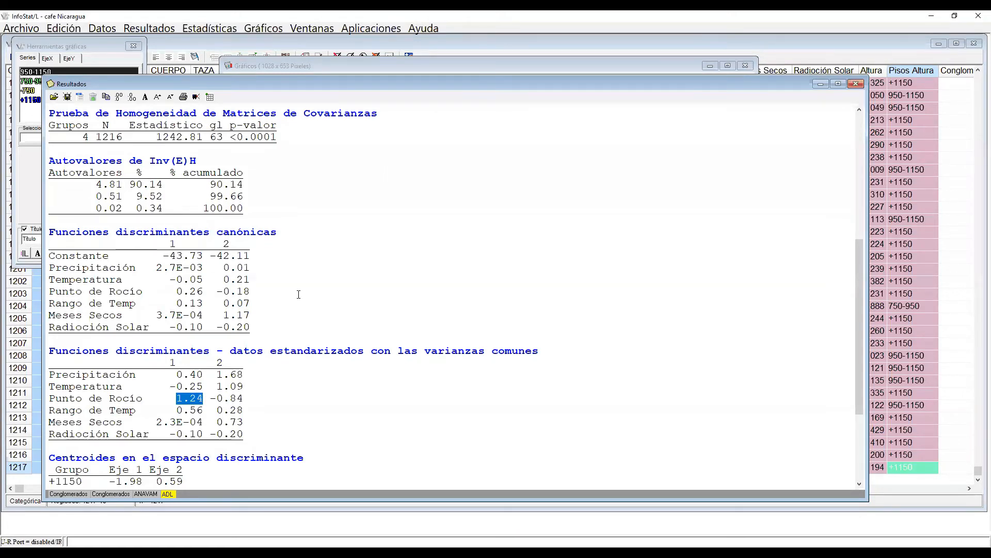
Step: Check the cumulative percentage for the first two axes and the total error in the cross-classification table
scroll(298, 294, up, 2)
scroll(298, 295, up, 1)
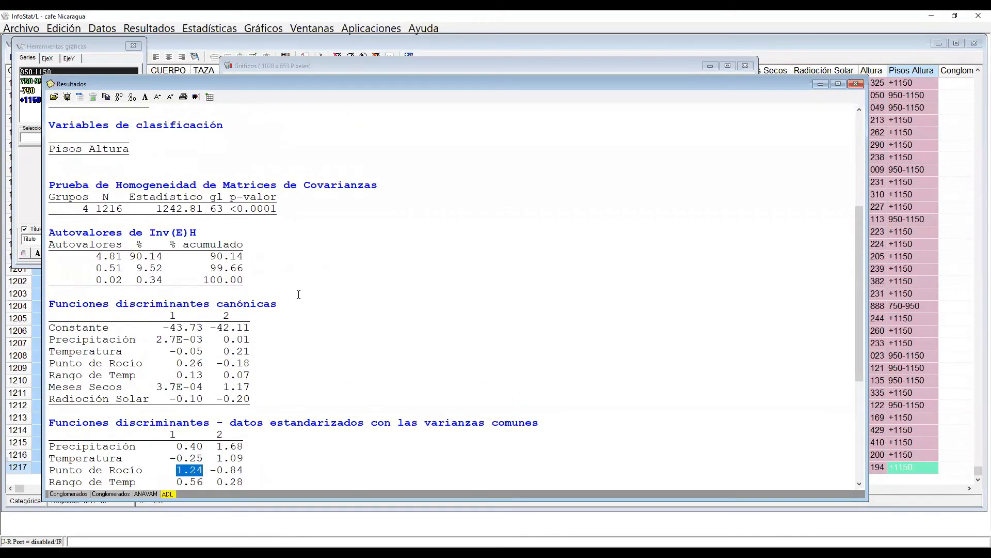
drag(210, 268, 248, 268)
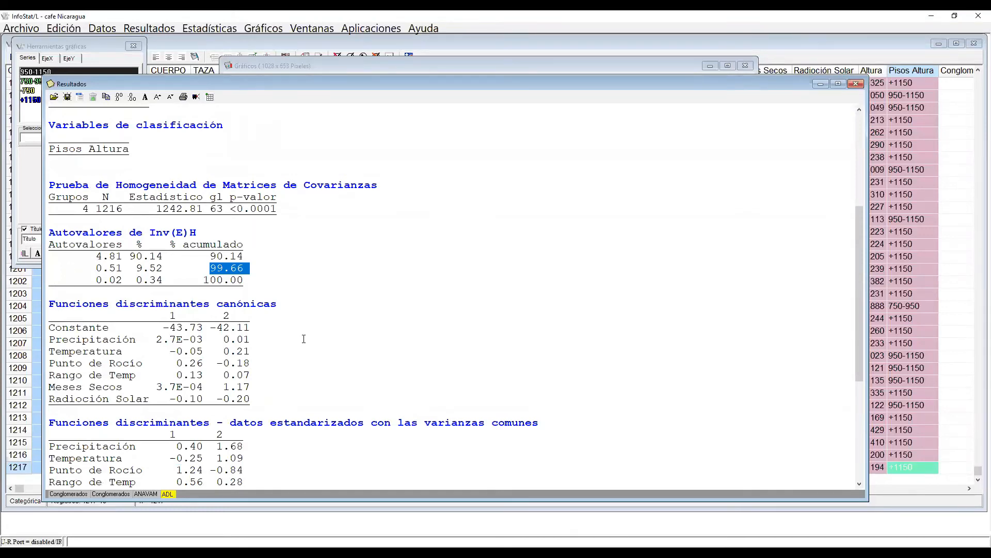
scroll(304, 338, down, 3)
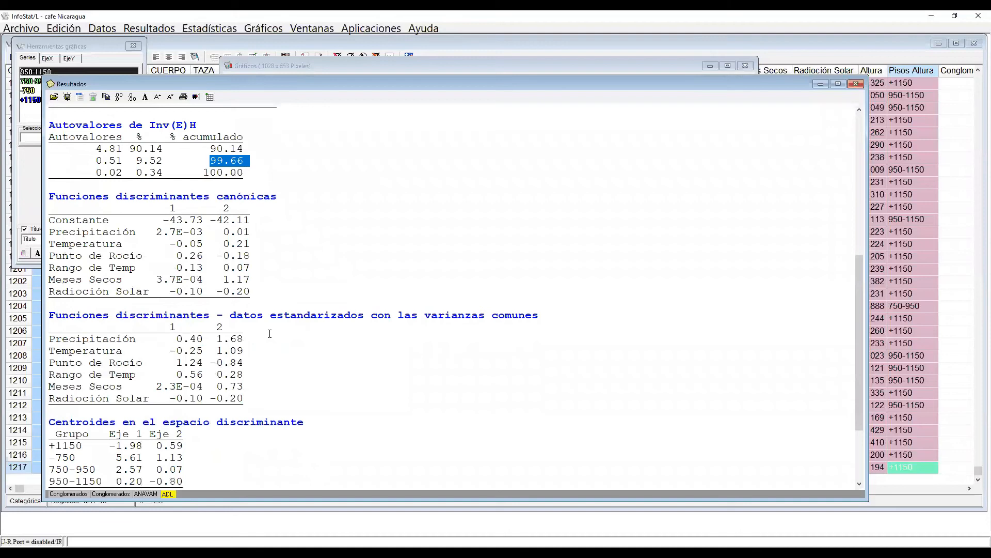
scroll(269, 333, down, 3)
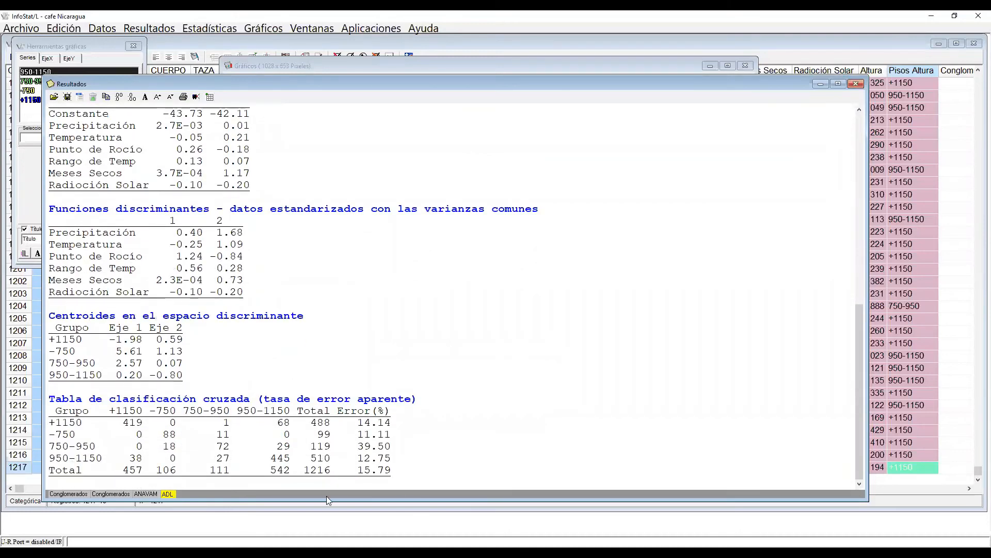
drag(358, 470, 396, 470)
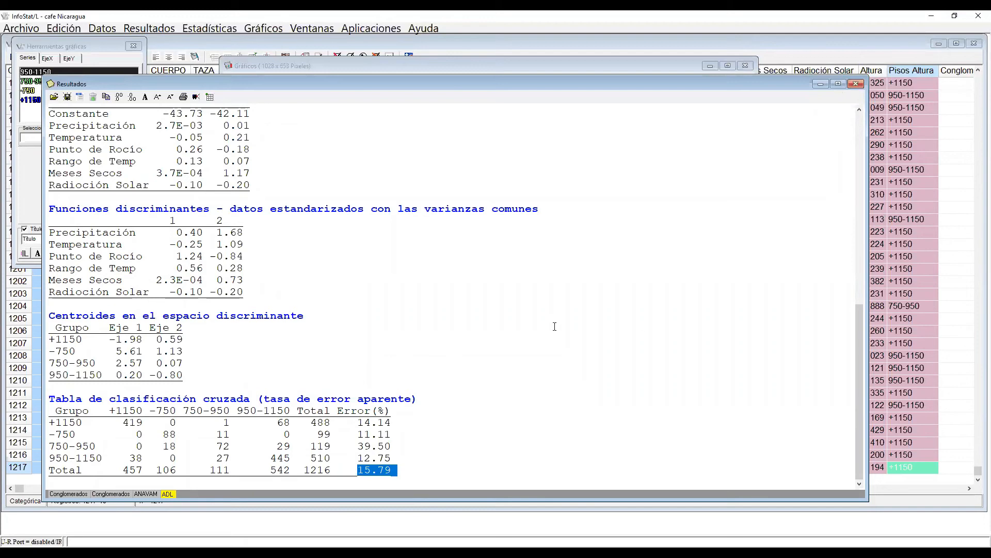
Step: Return to the data table and compare Pisos Altura with the Clasificación column for cases 1186 to 1188
click(897, 230)
click(970, 488)
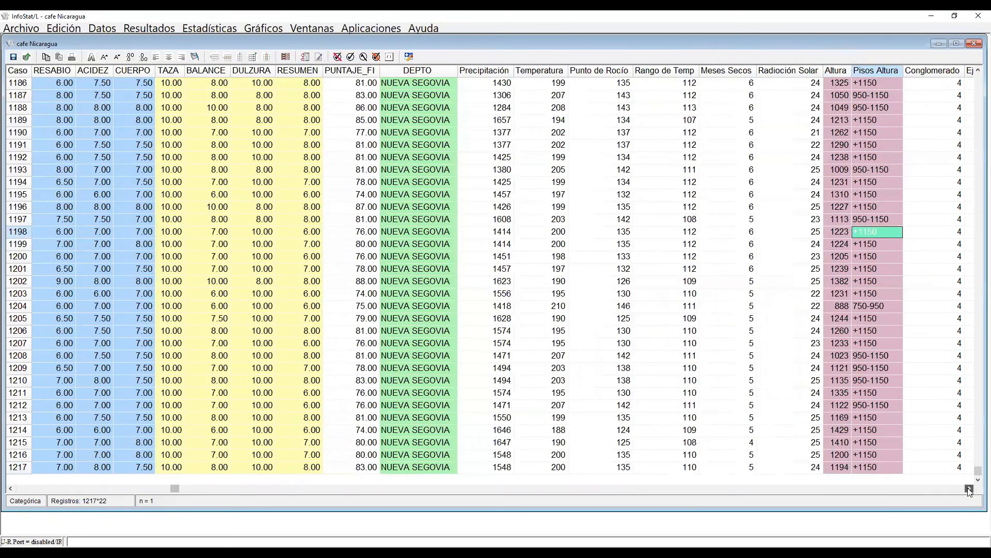
click(969, 488)
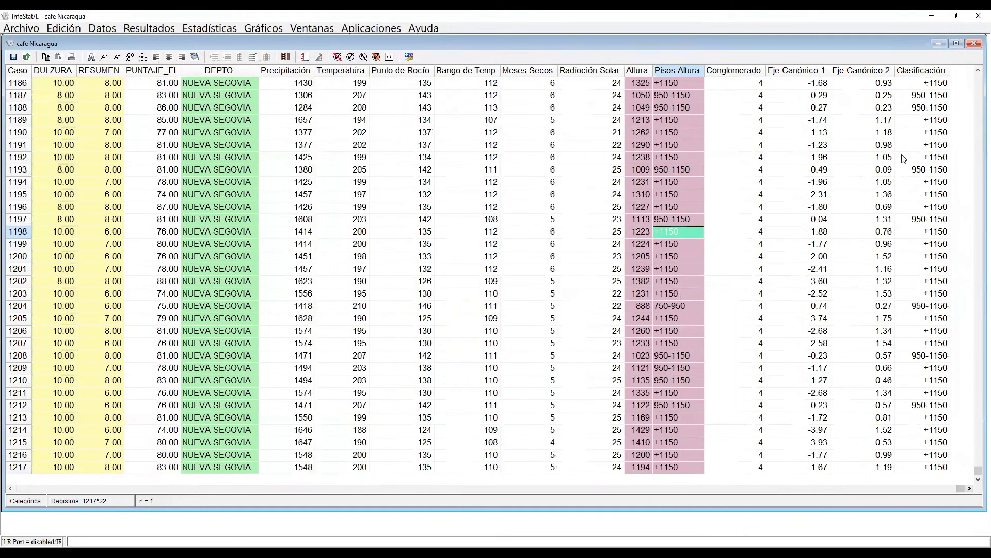
click(915, 84)
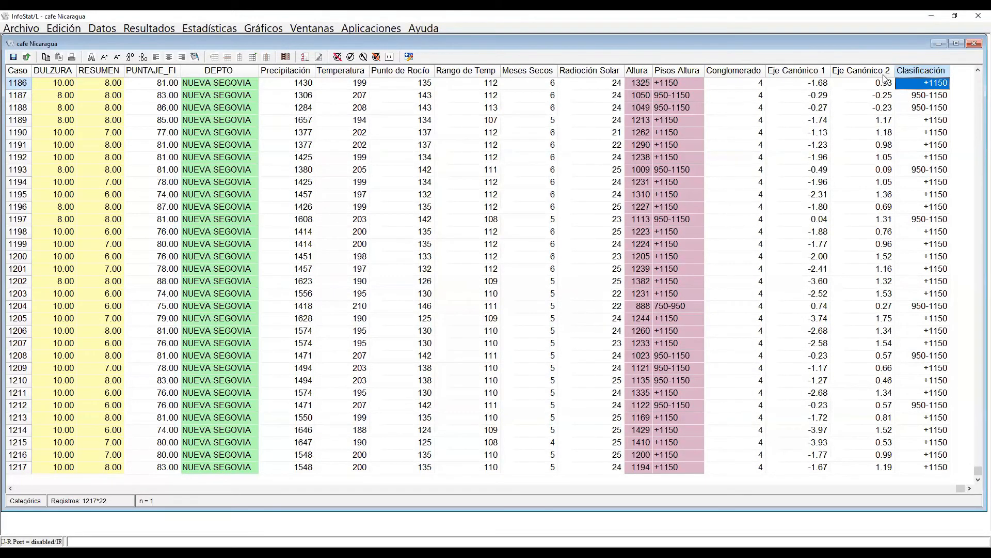
click(669, 86)
click(669, 96)
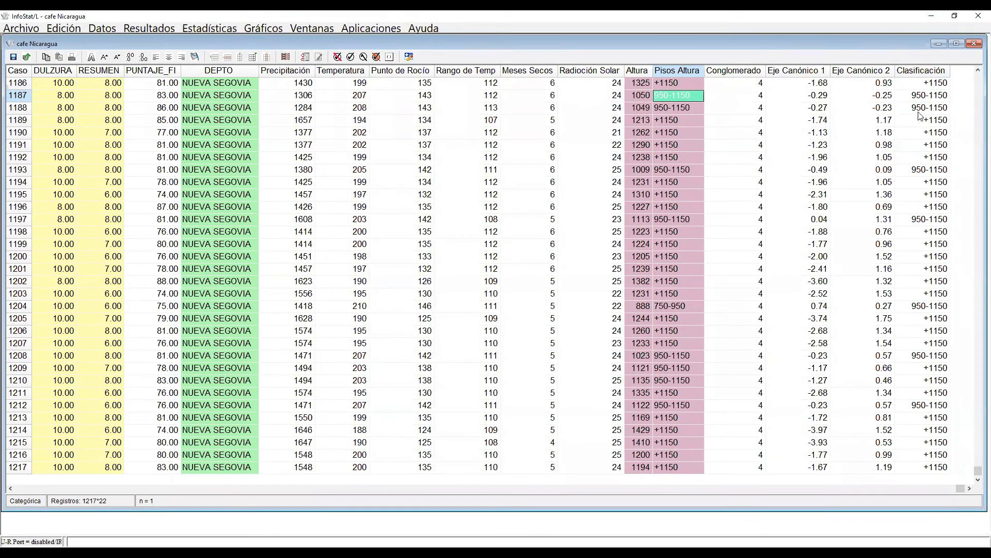
click(922, 94)
click(679, 104)
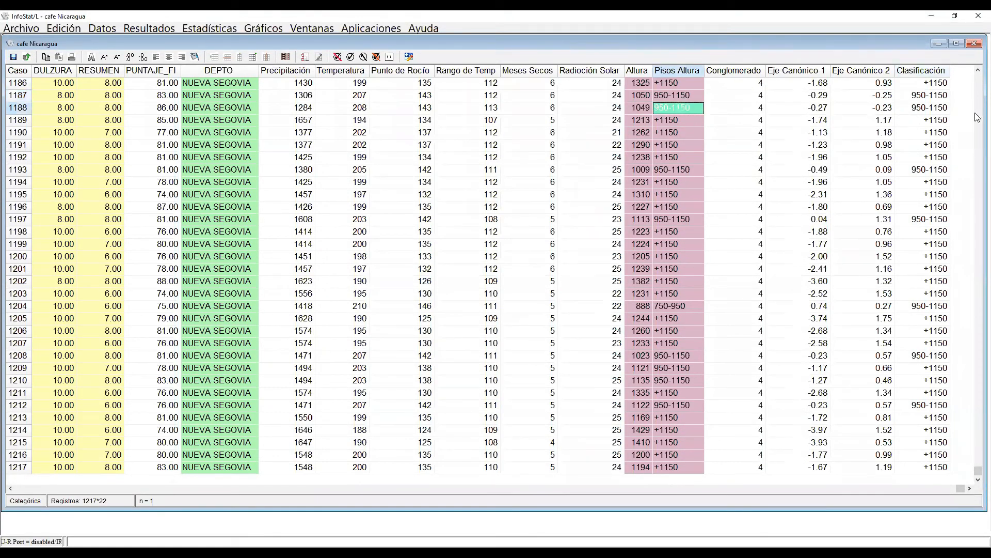
click(923, 108)
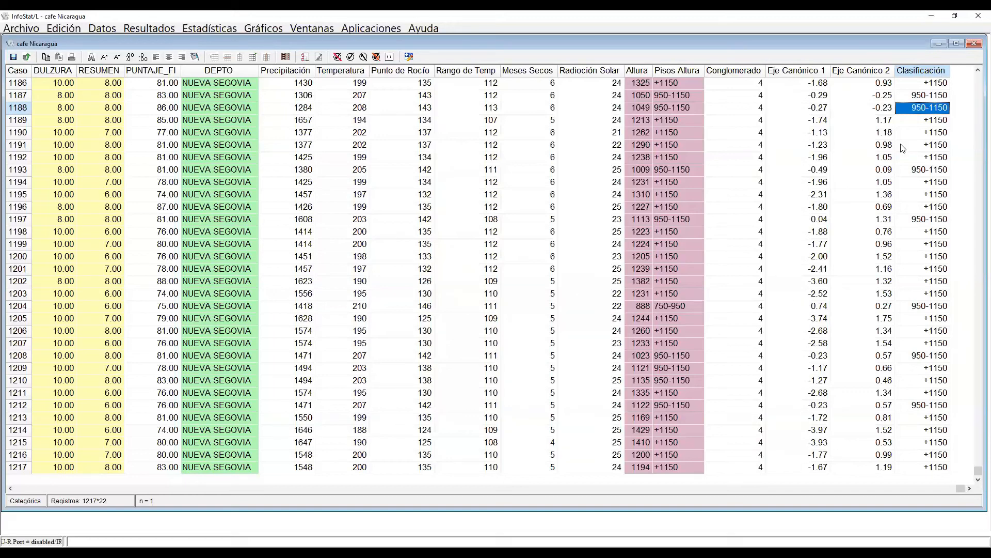
Step: Go down the Clasificación column from case 1188 to the last case, 1217, reviewing the predicted altitude bands
key(Down)
key(Down)
key(Down)
key(Down)
key(Down)
key(Down)
key(Down)
key(Down)
key(Down)
key(Down)
key(Down)
key(Down)
key(Down)
key(Down)
key(Down)
key(Down)
key(Down)
key(Down)
key(Down)
key(Down)
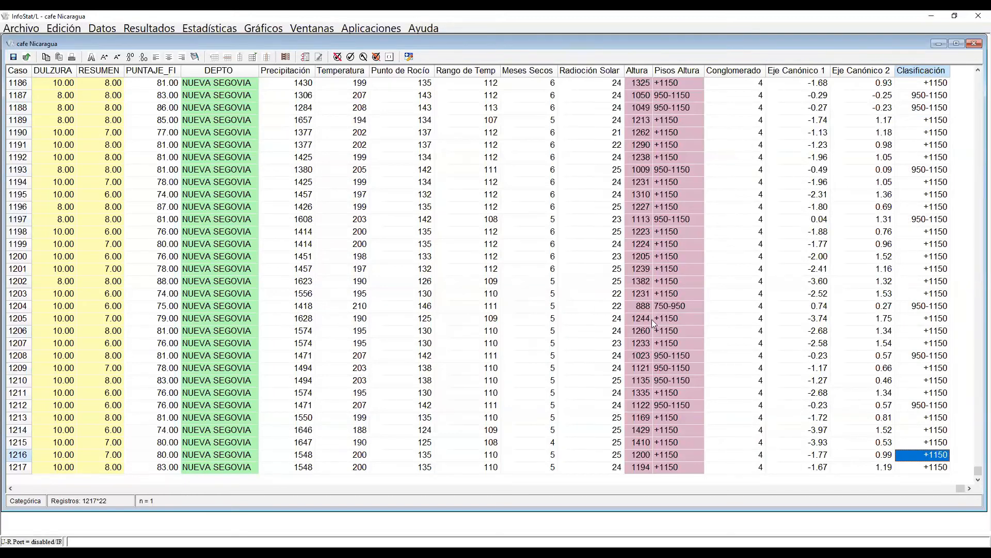
key(Down)
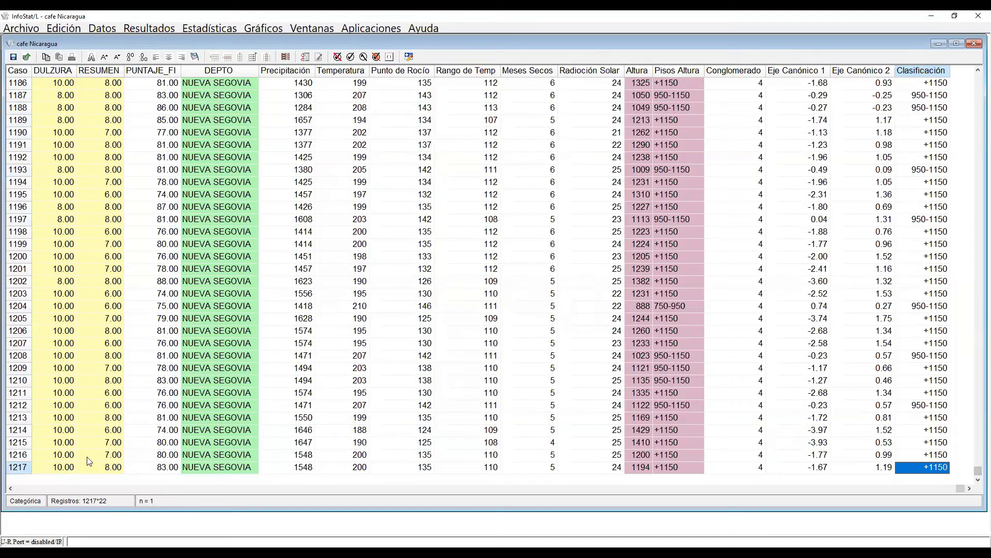
Step: Append two blank cases, 1218 and 1219, below the last record of the data table
click(73, 466)
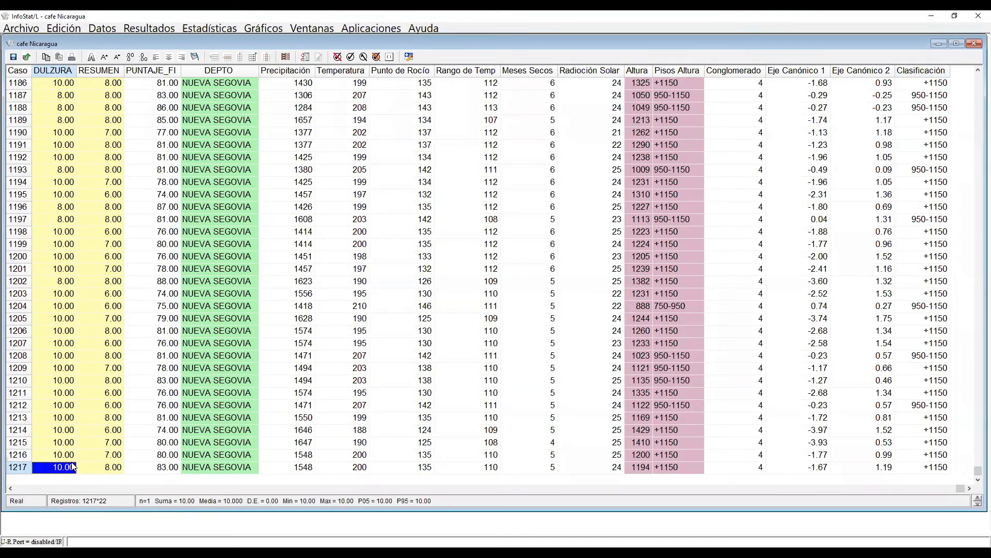
key(Down)
key(Down)
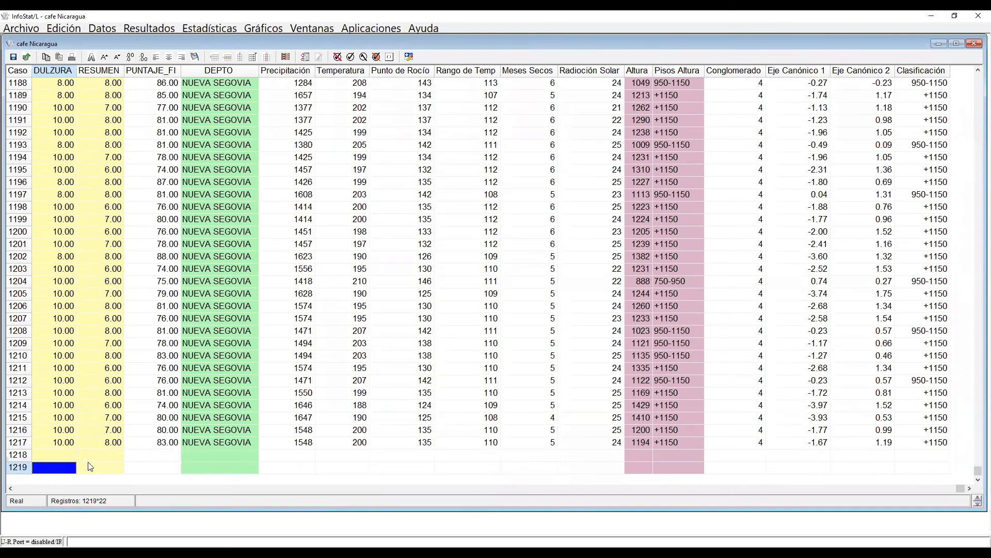
click(160, 435)
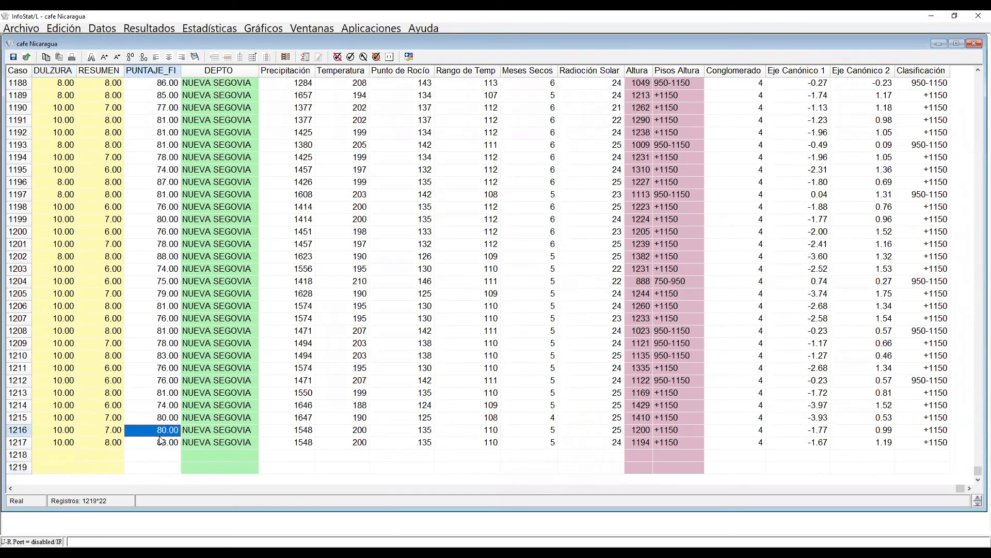
Step: Try to copy the climate values of case 1217, from Precipitación to Radicción Solar, into case 1218
drag(302, 445, 559, 438)
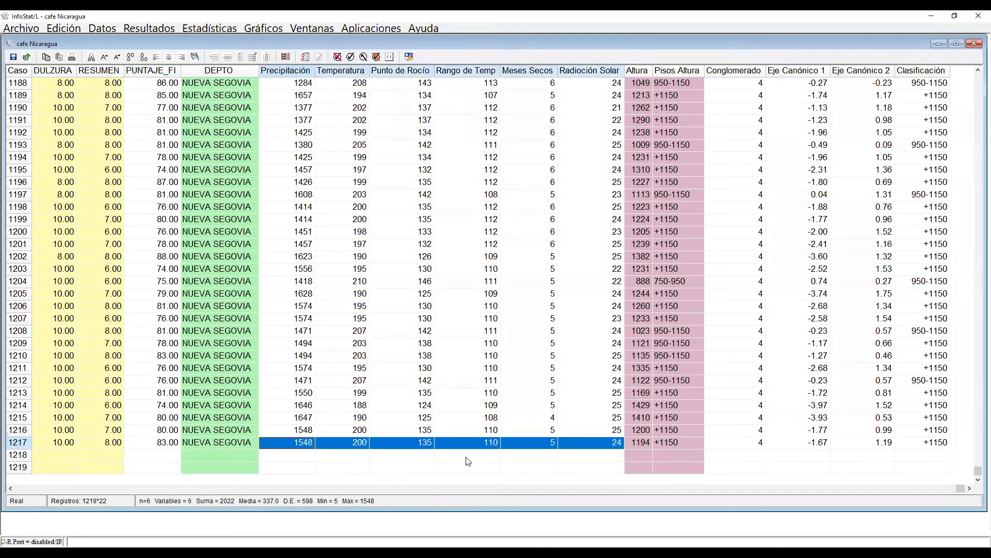
click(14, 57)
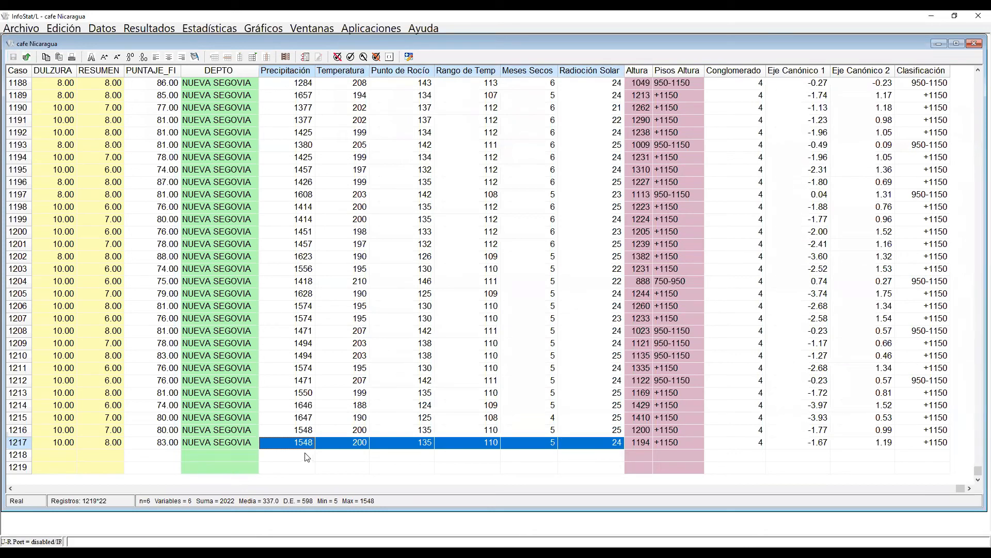
click(307, 457)
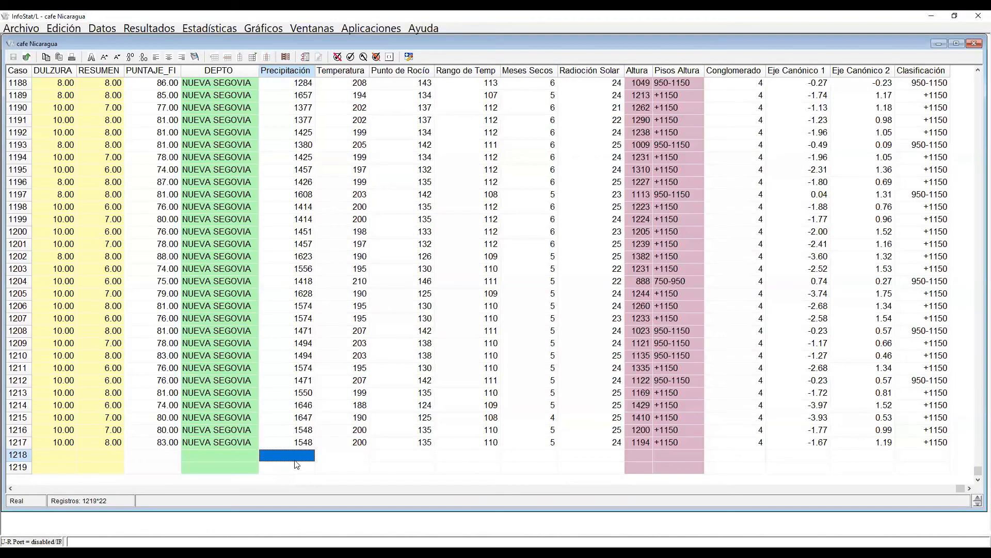
key(ctrl+v)
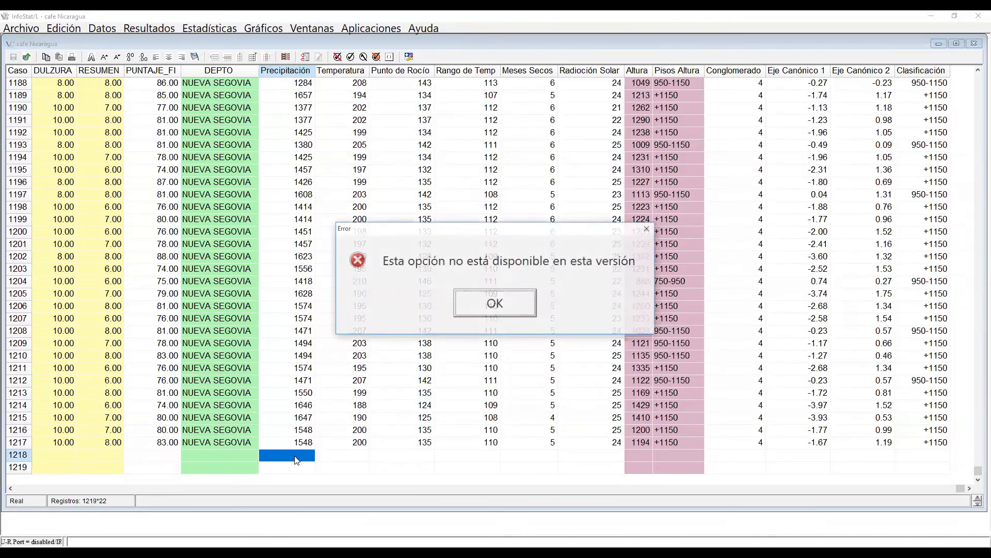
click(499, 305)
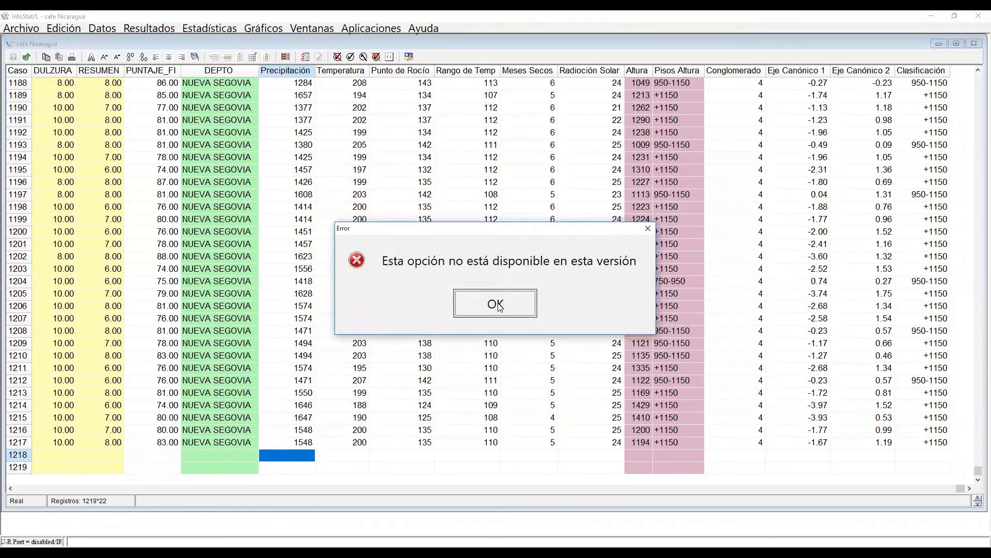
click(312, 443)
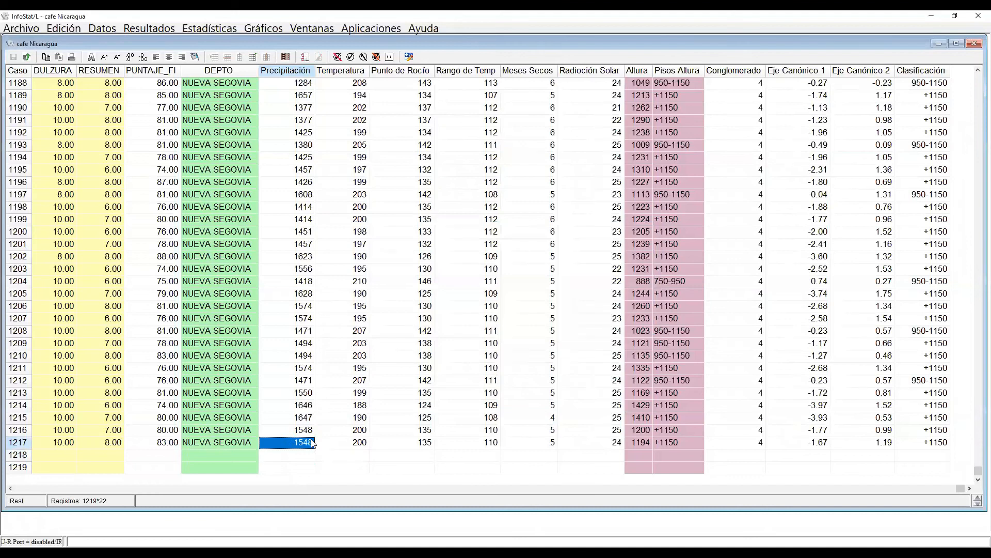
right_click(313, 443)
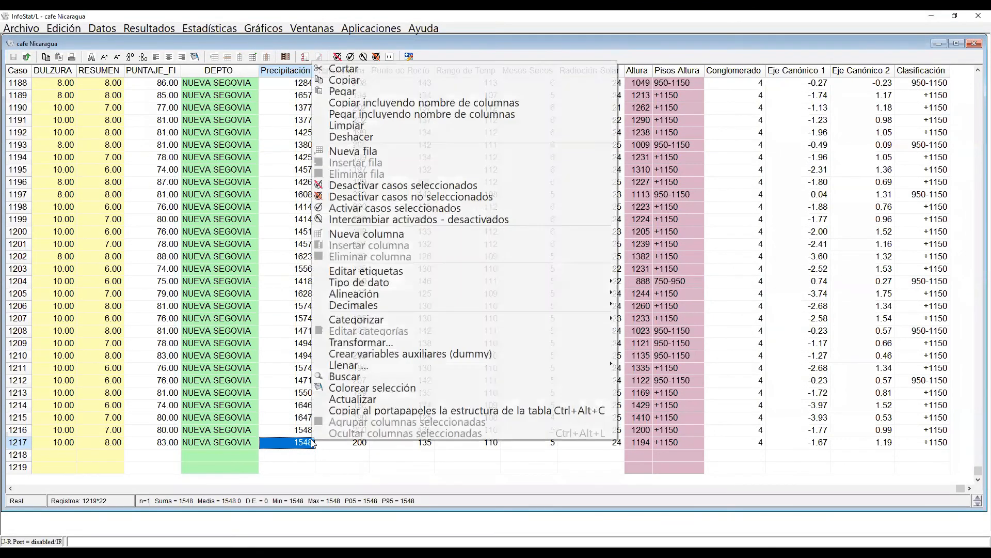
click(356, 92)
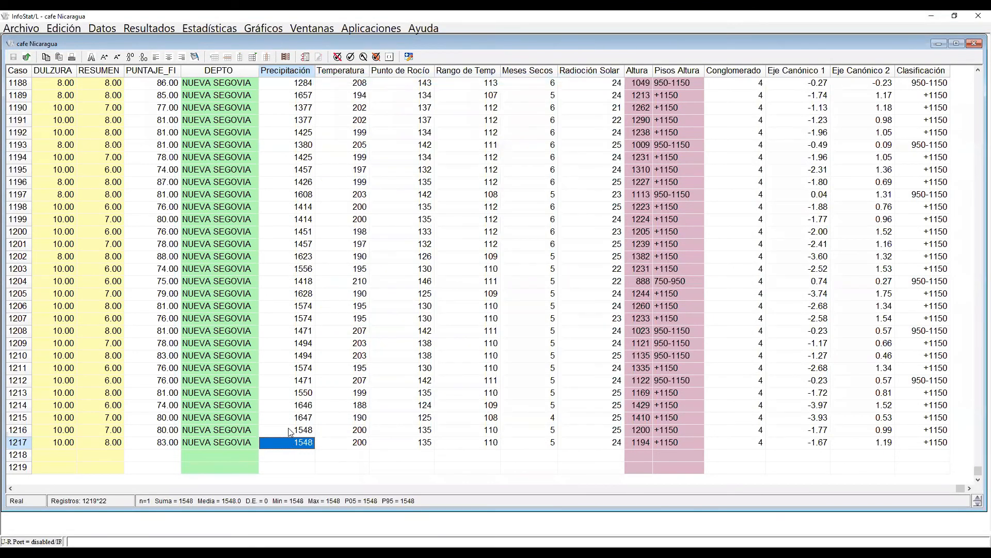
key(Down)
key(alt+Tab)
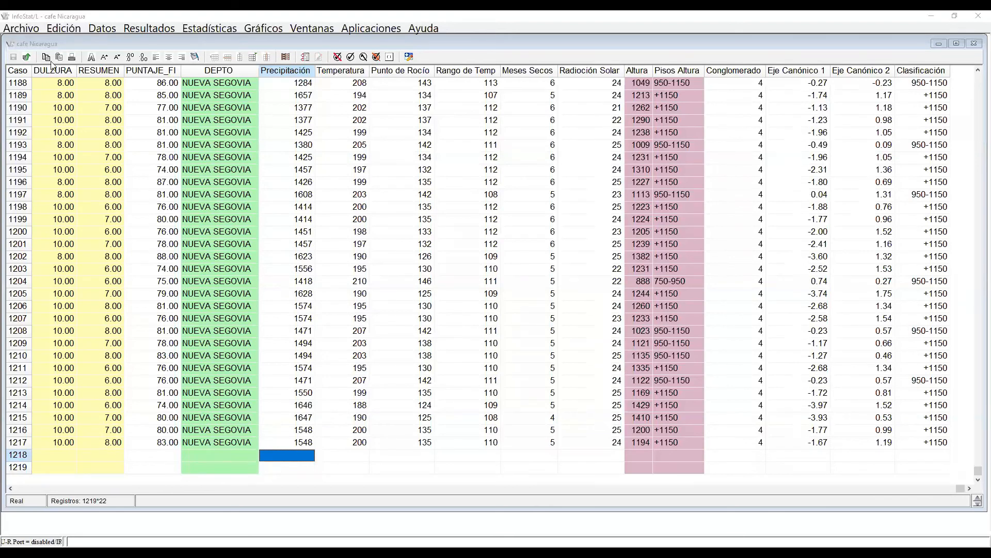
Step: Copy the six climate values of case 1217, from Precipitación to Radicción Solar, into cases 1218 and 1219
drag(296, 442, 594, 443)
right_click(310, 437)
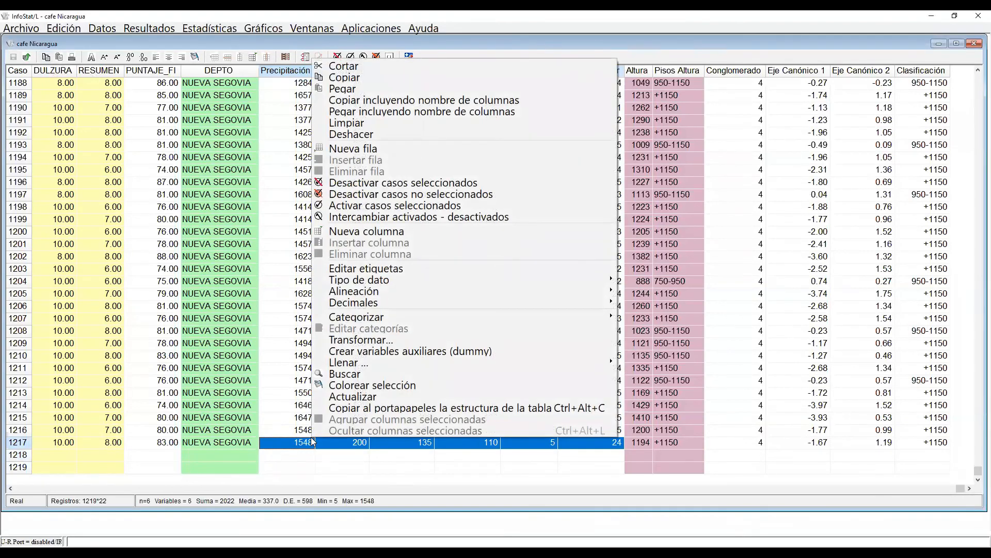
click(338, 77)
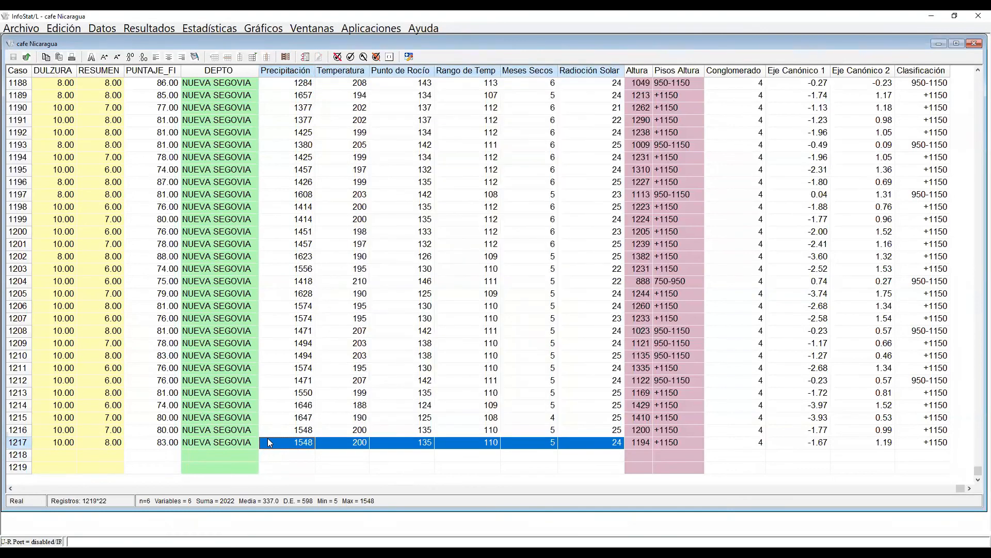
drag(269, 455, 594, 455)
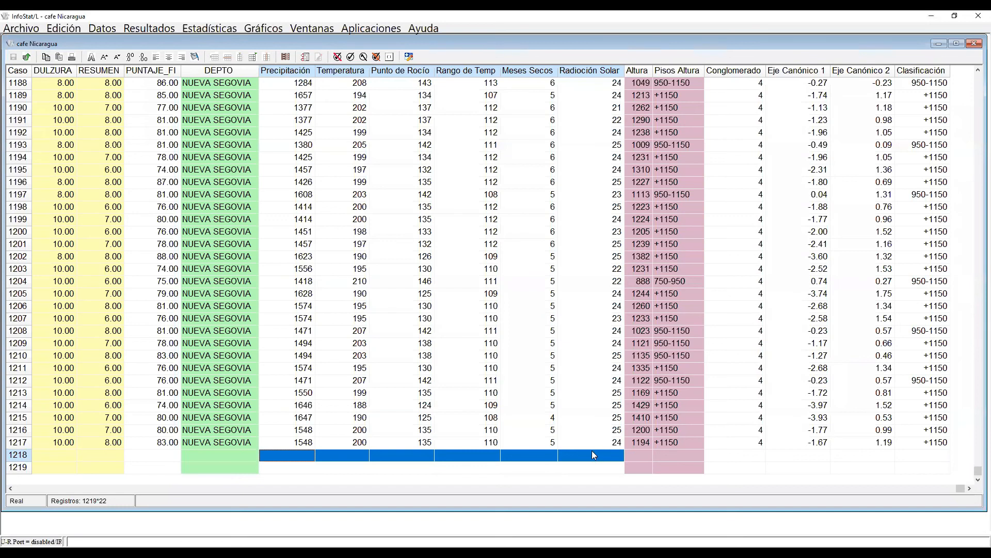
key(ctrl+v)
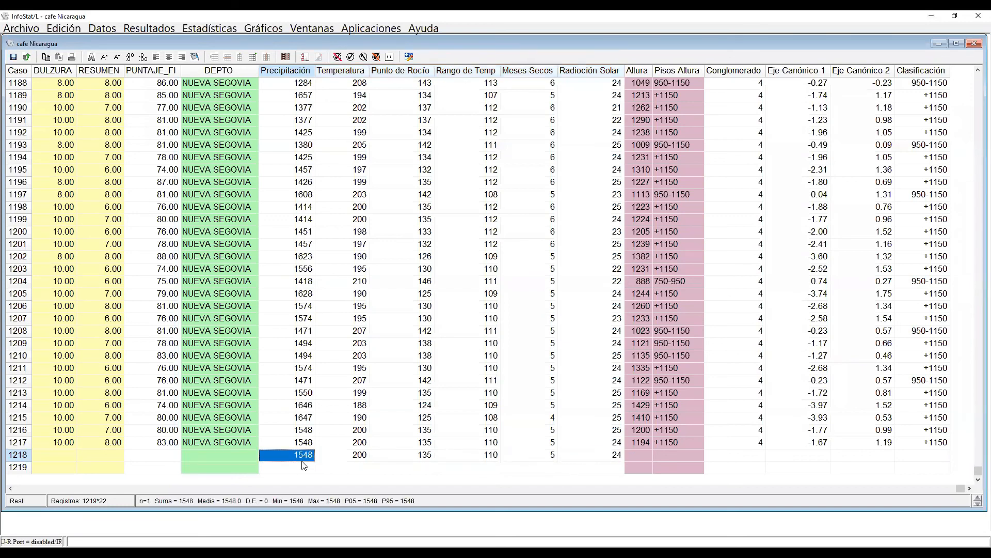
click(304, 467)
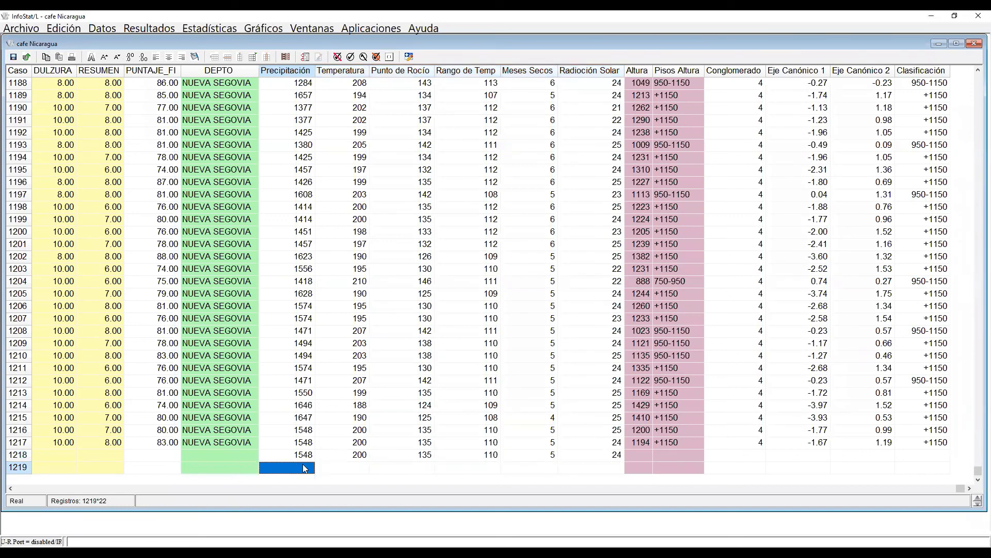
key(ctrl+v)
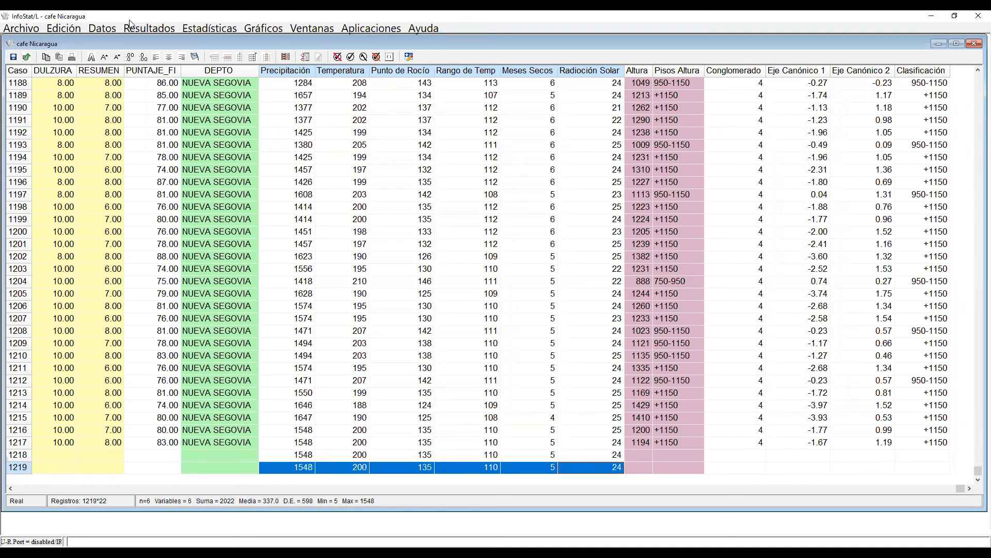
Step: Rerun the discriminant analysis of the six climate variables grouped by Pisos Altura, saving the classification and overwriting the first 2 discriminant coordinates
click(207, 28)
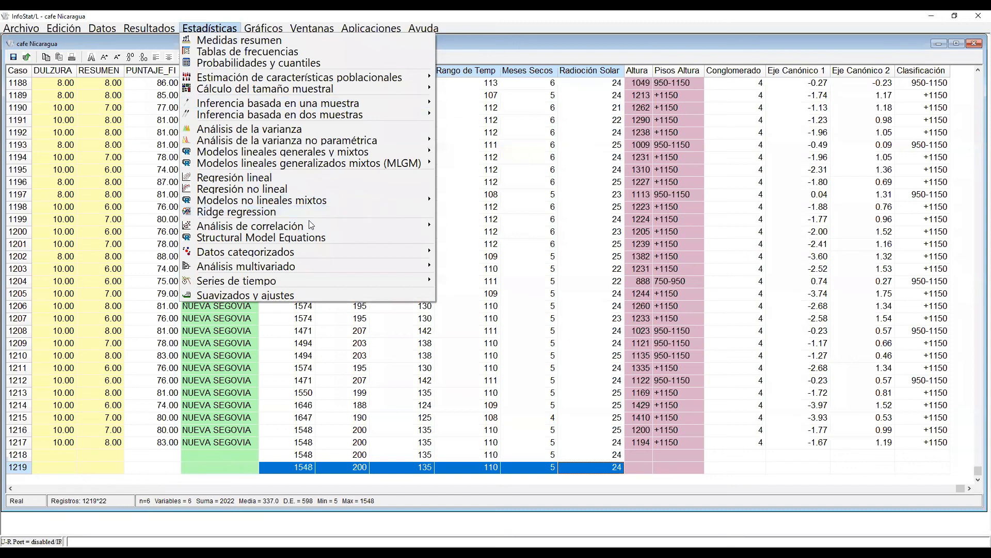
mouse_move(305, 263)
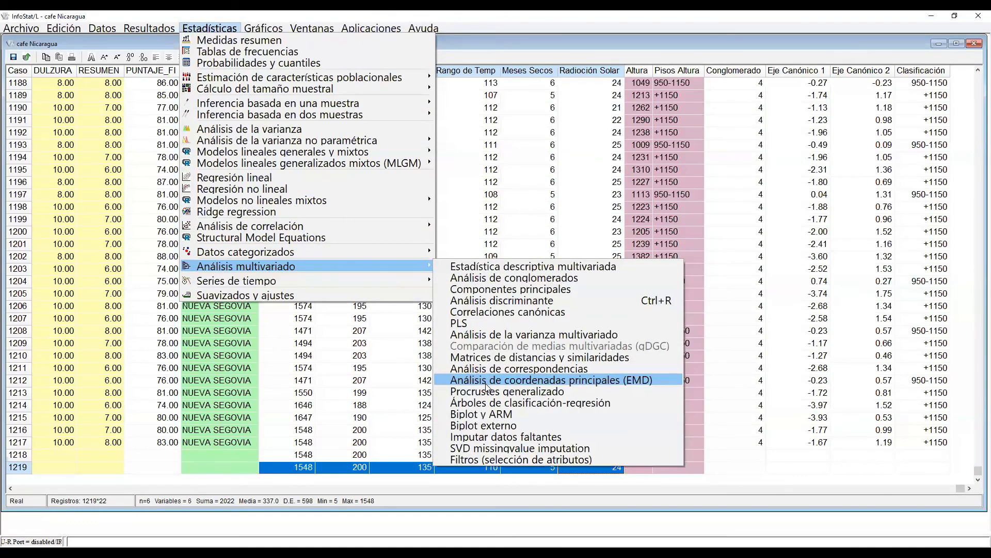
click(499, 304)
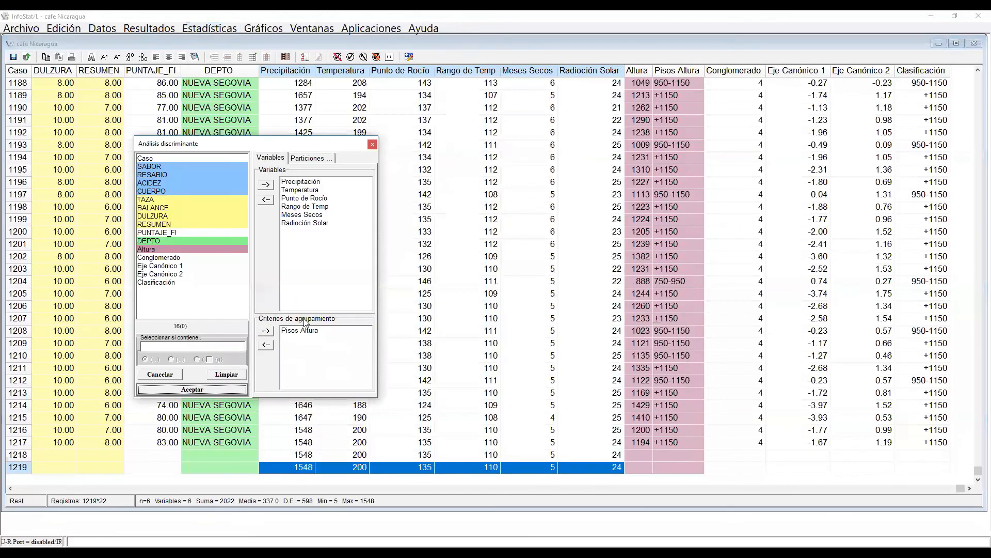
click(220, 389)
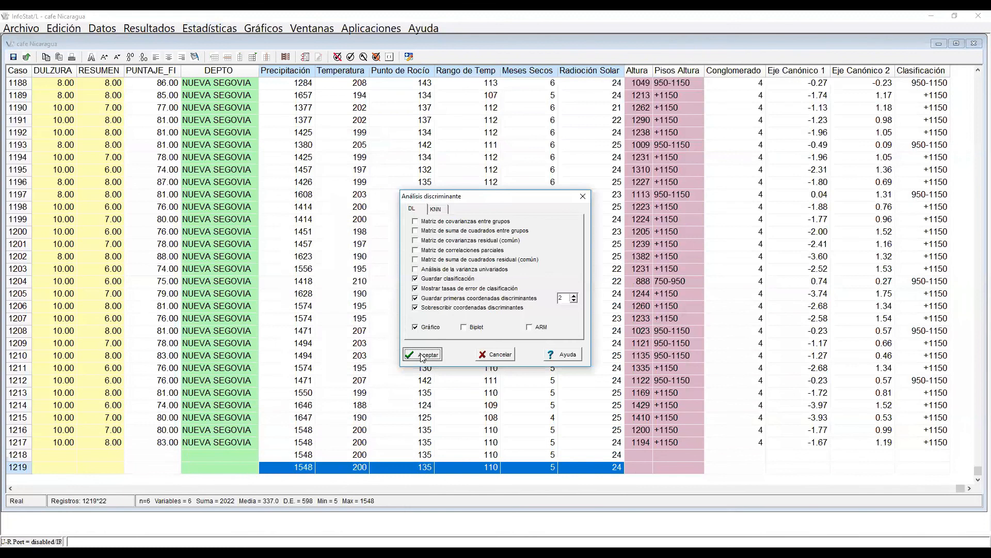
click(421, 356)
Step: Compare Pisos Altura with Clasificación for case 1217, and check the altitude cells and predicted bands of cases 1218 and 1219
click(909, 431)
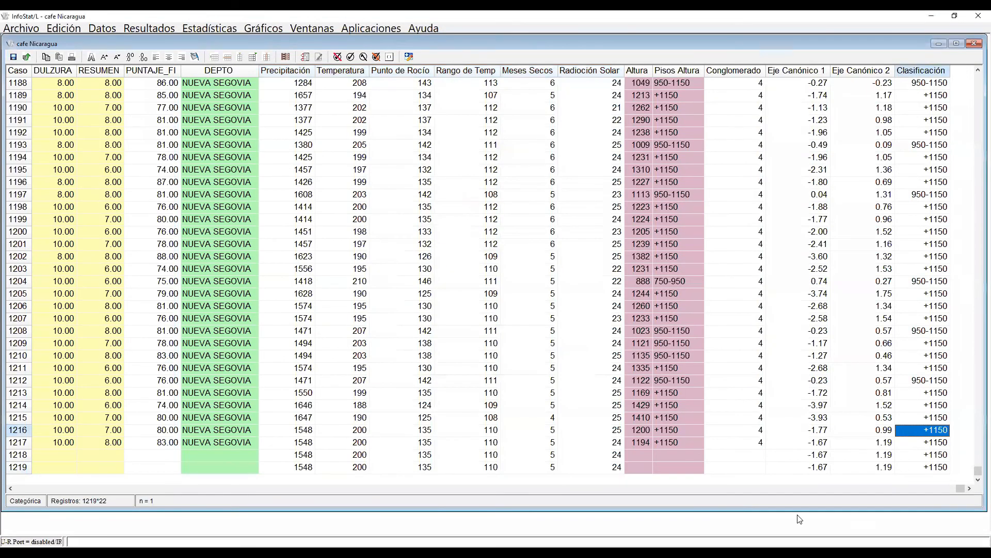
click(641, 467)
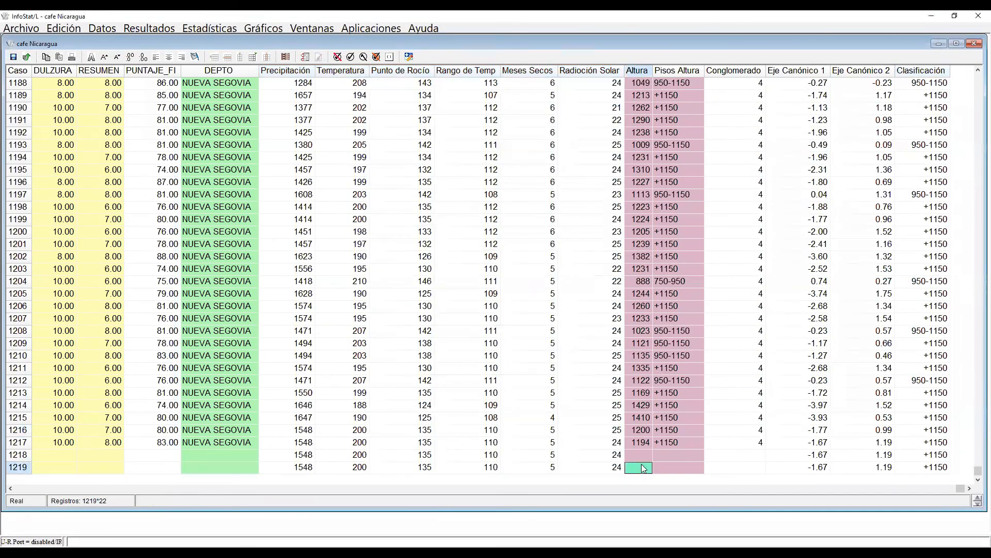
click(643, 454)
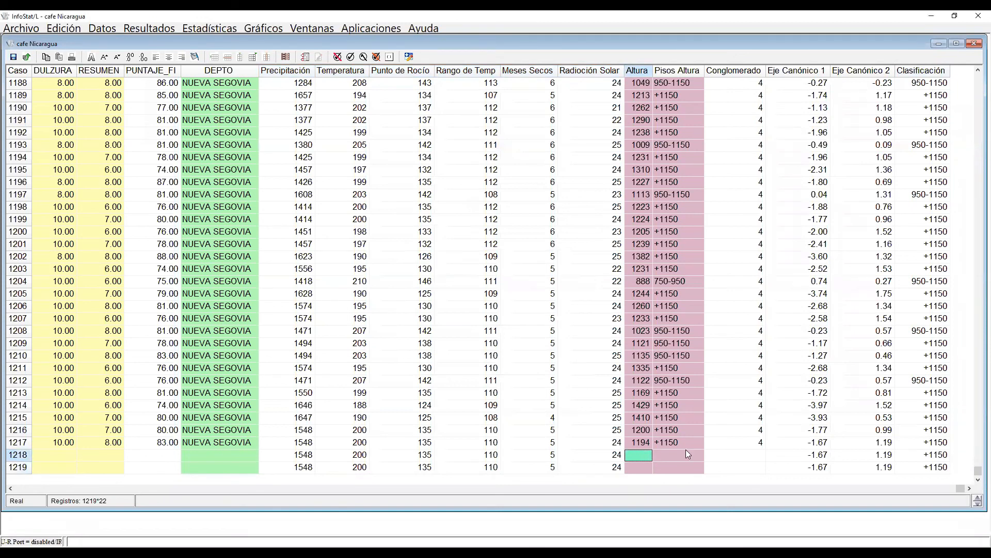
click(656, 442)
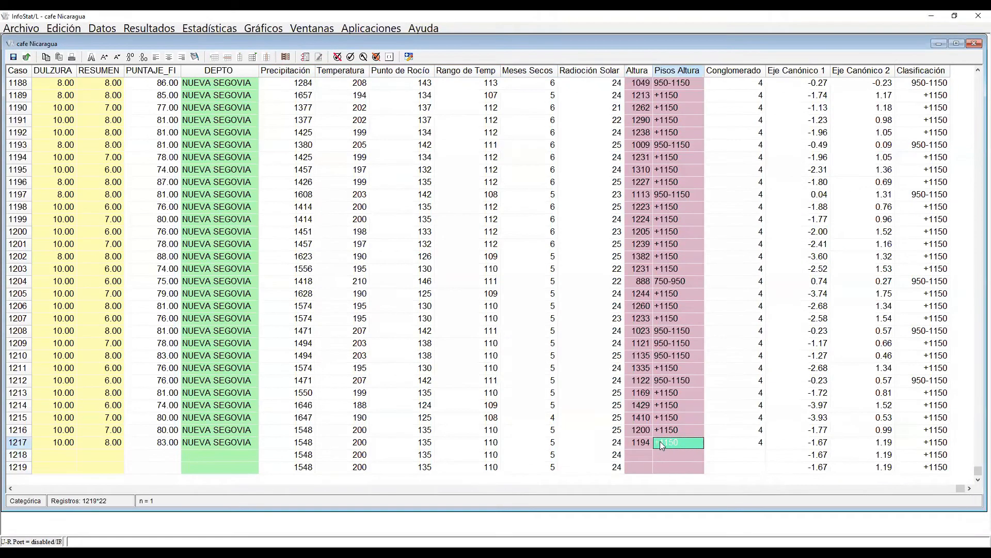
click(934, 442)
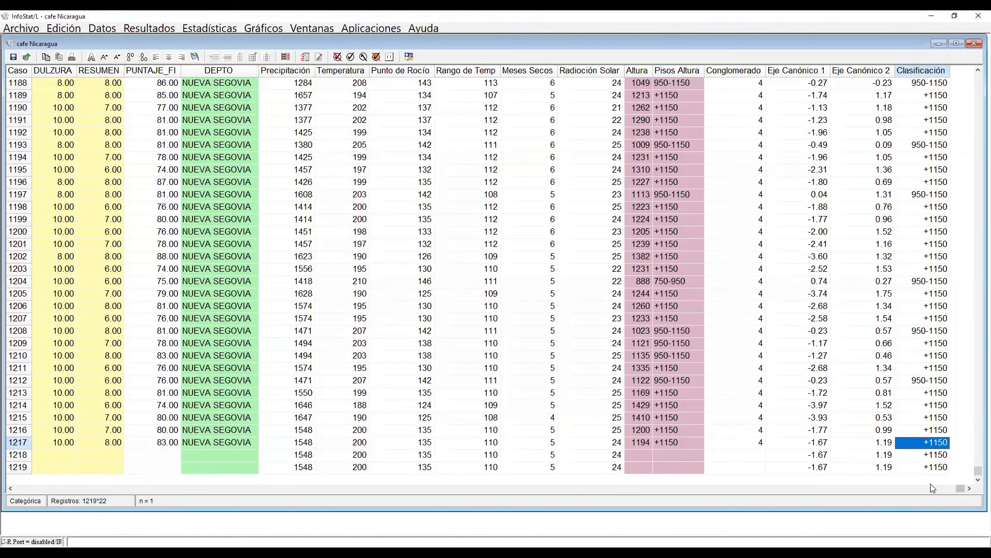
click(670, 442)
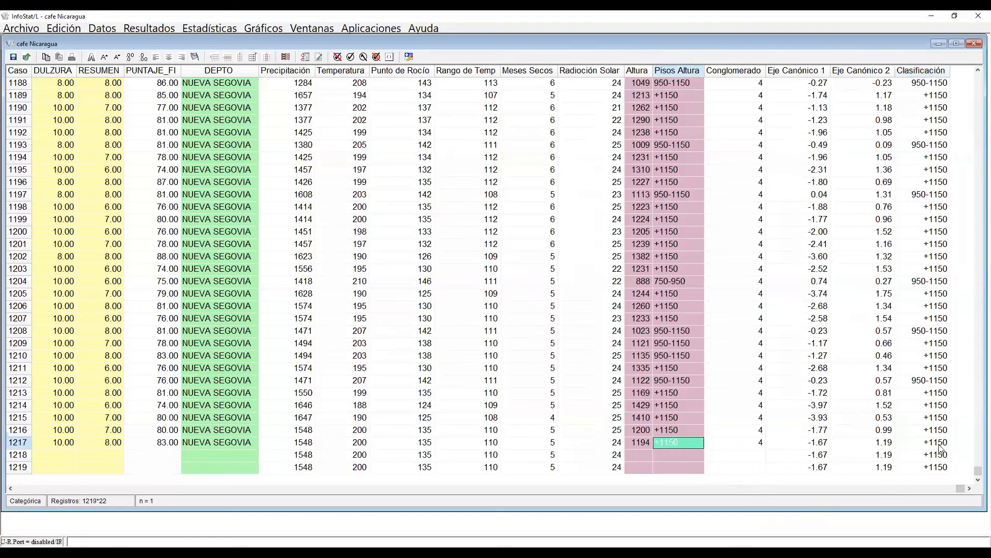
drag(941, 456, 944, 471)
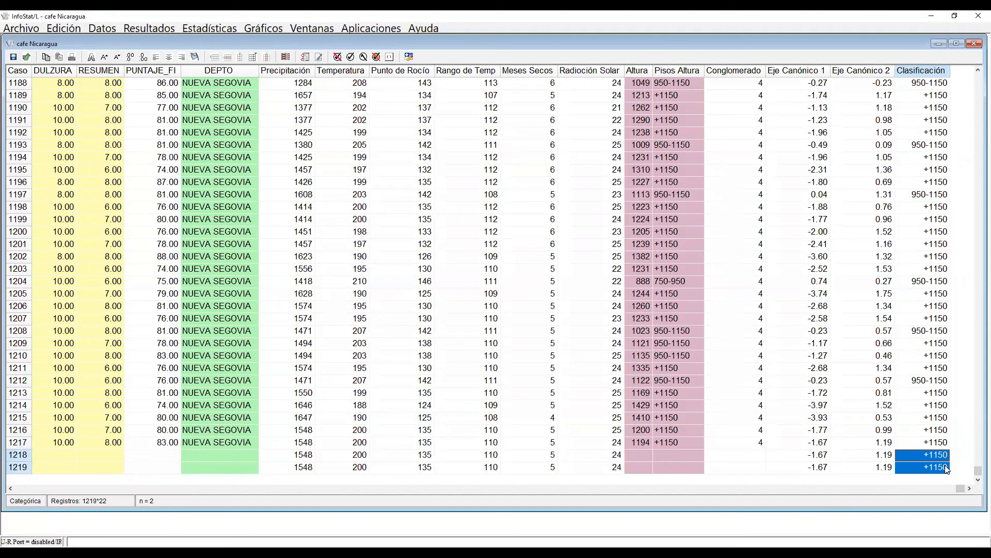
drag(644, 453, 670, 467)
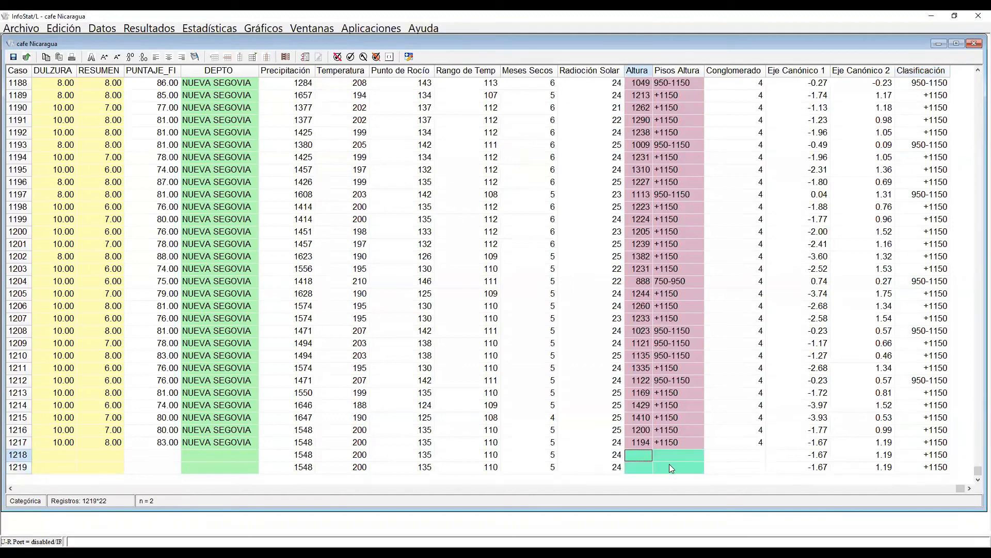